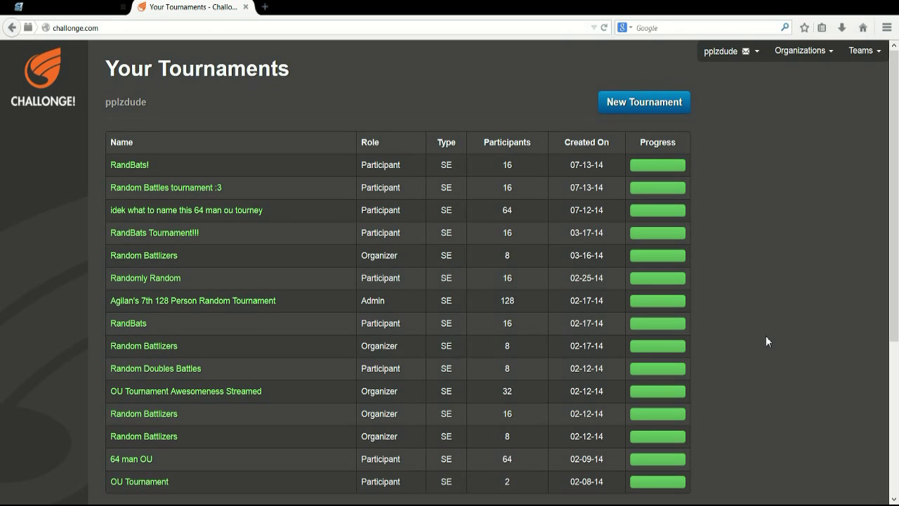
Open the list of your tournaments from the account options.
left_click(738, 65)
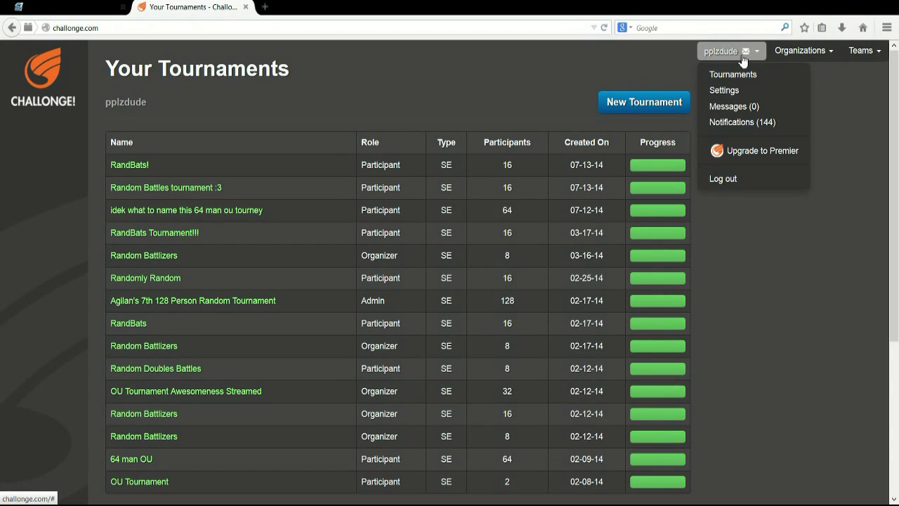
left_click(743, 62)
left_click(743, 62)
left_click(727, 72)
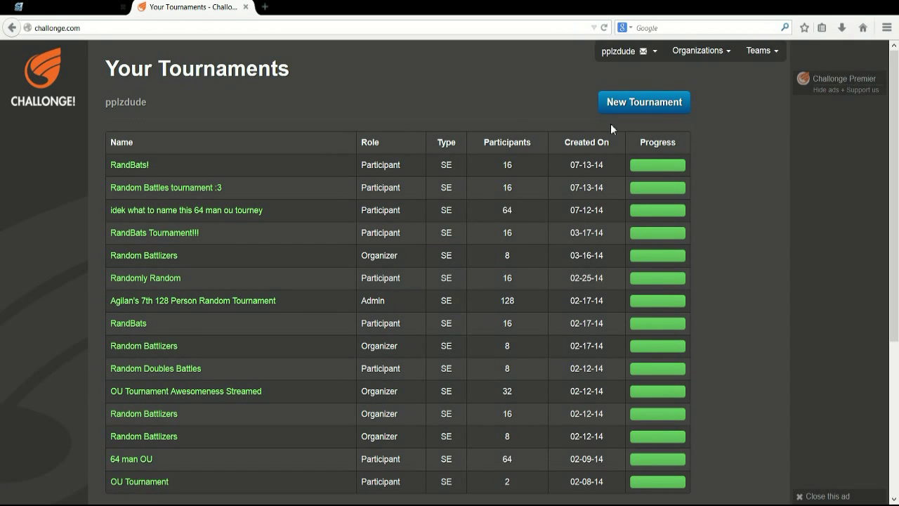
Start a new tournament named Randbats and generate a random URL for it.
left_click(624, 105)
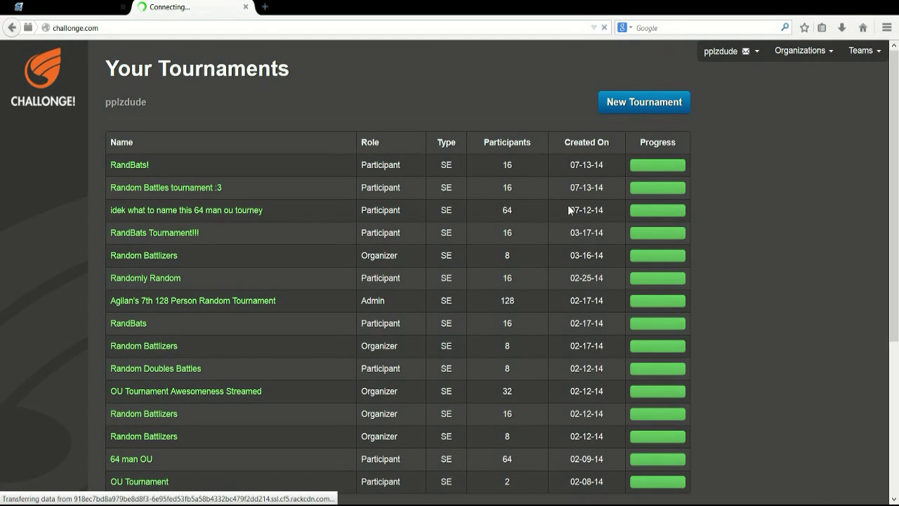
left_click(646, 107)
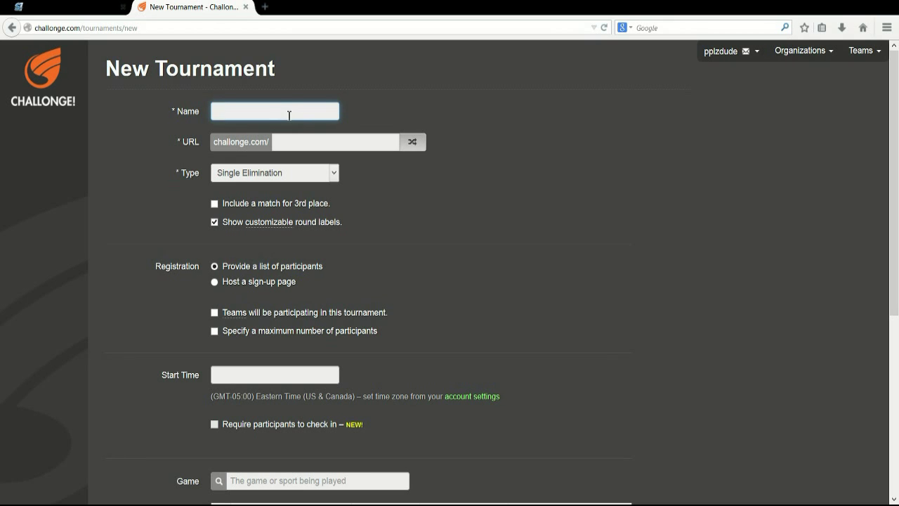
type("Randbats")
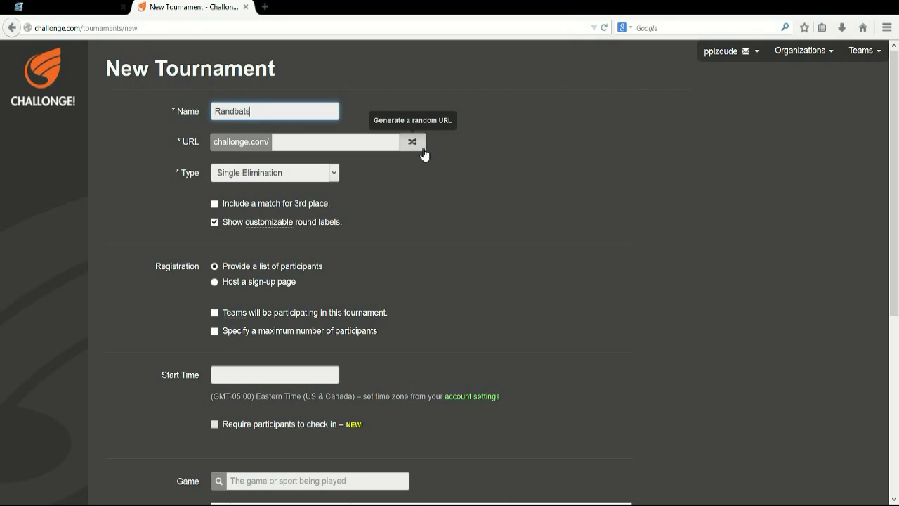
left_click(423, 150)
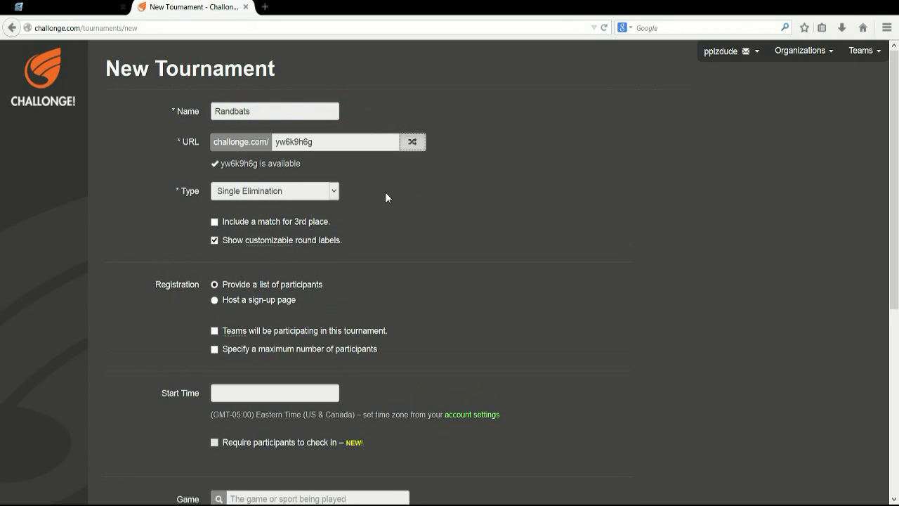
mouse_move(276, 143)
left_mouse_down()
mouse_move(344, 144)
mouse_move(273, 144)
left_mouse_up()
left_click(345, 144)
left_click_drag(345, 144, 285, 169)
left_click(301, 165)
left_click(328, 143)
double_click(334, 145)
left_click(334, 145)
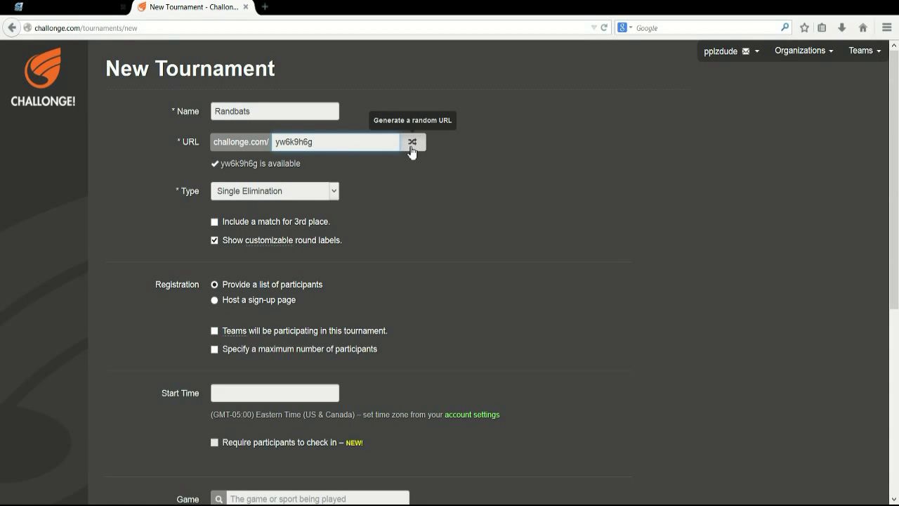
Review the tournament type choices, the 3rd place match option and the explanation of customizable round labels.
left_click(316, 190)
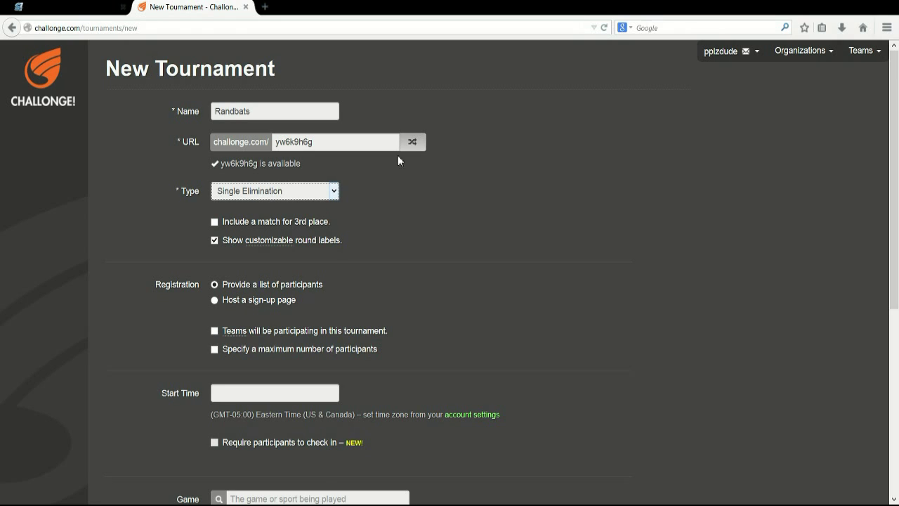
left_click(285, 230)
left_click(215, 223)
left_click(215, 224)
mouse_move(252, 246)
mouse_move(279, 244)
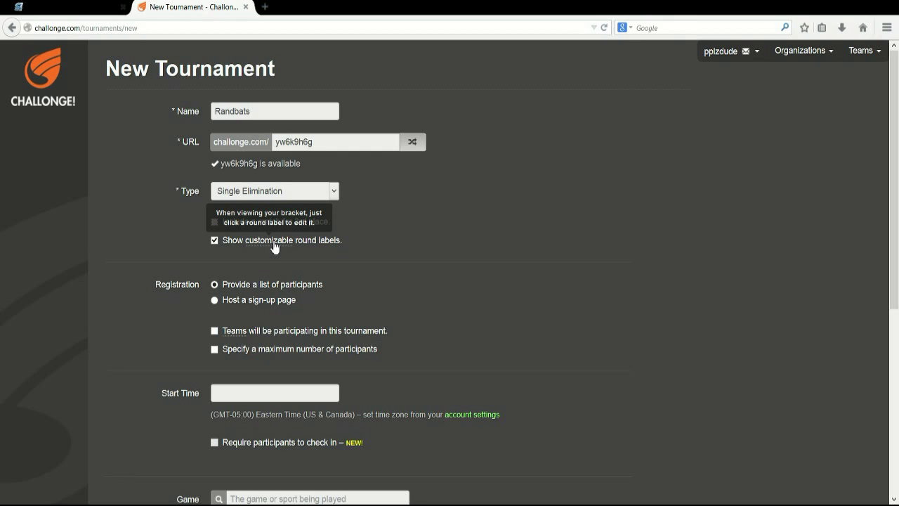
left_click(244, 223)
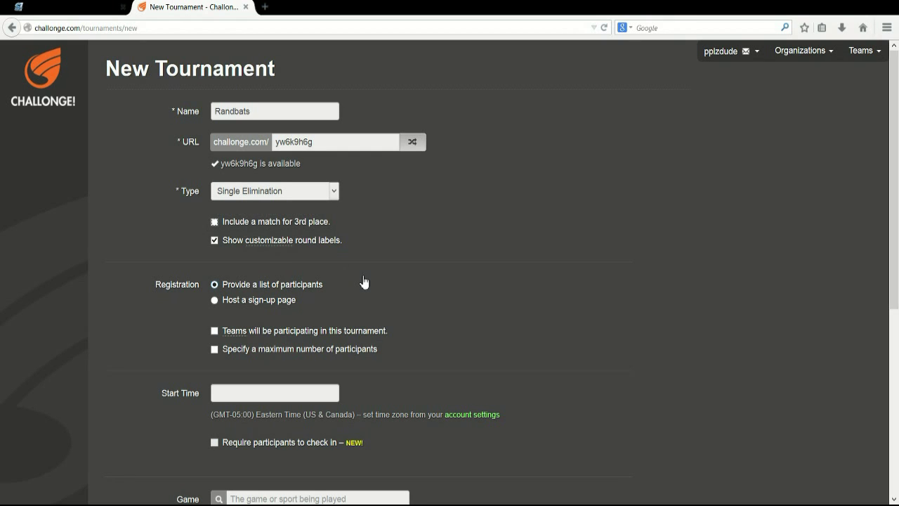
Set registration to a publicly visible sign-up page and cap the number of participants at 16.
left_click(280, 301)
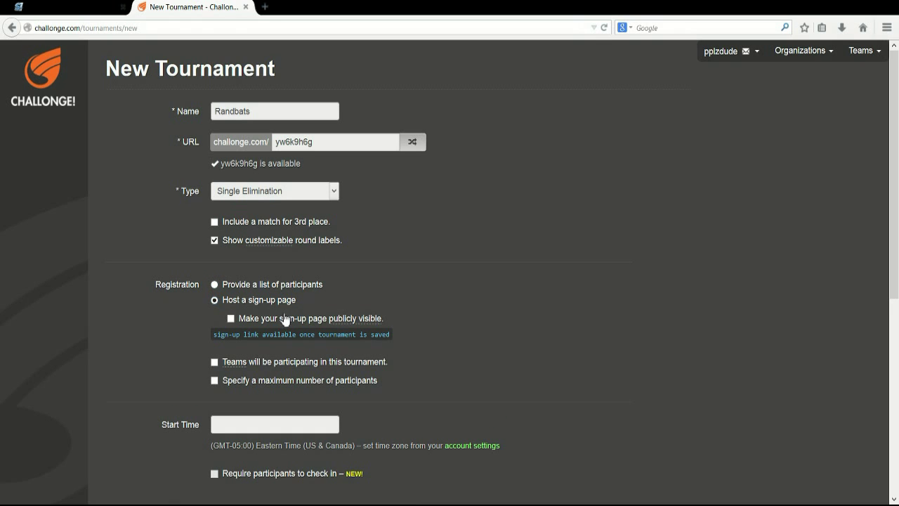
left_click(231, 319)
scroll(208, 361, "down", 3)
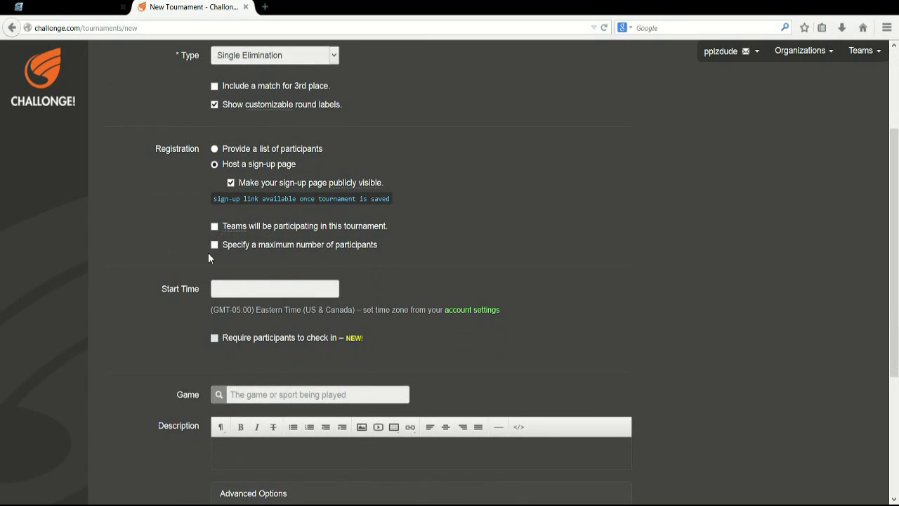
mouse_move(233, 229)
left_click(214, 226)
left_click(214, 226)
left_click(214, 245)
left_click(305, 265)
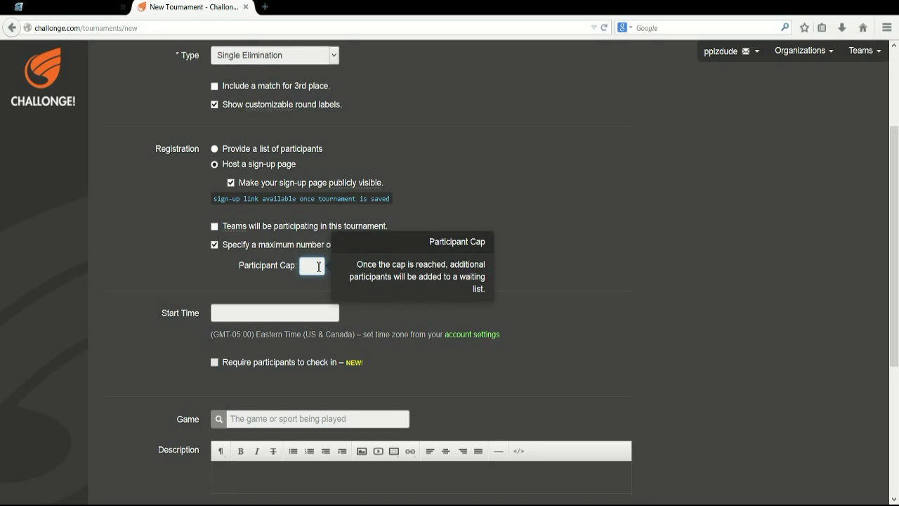
type("16")
left_click(305, 288)
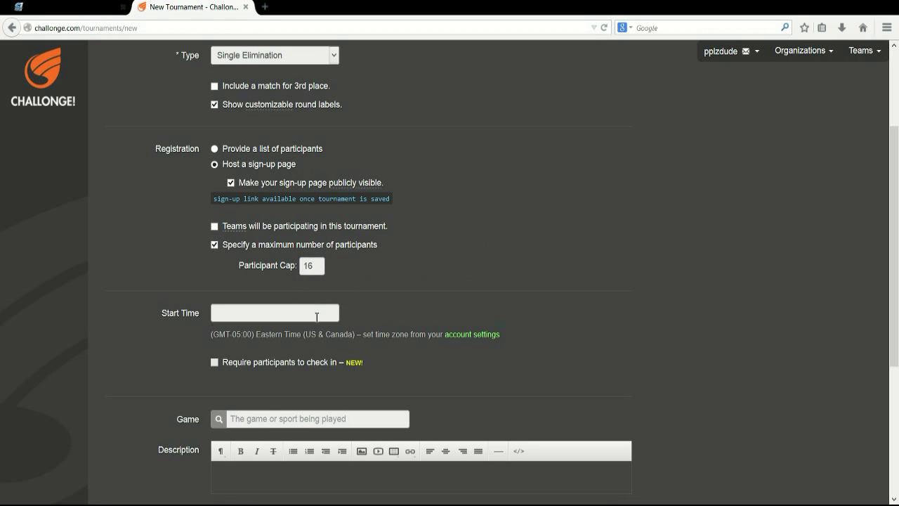
Set the start time to September 3, 2014 at 6:55 pm.
left_click(318, 315)
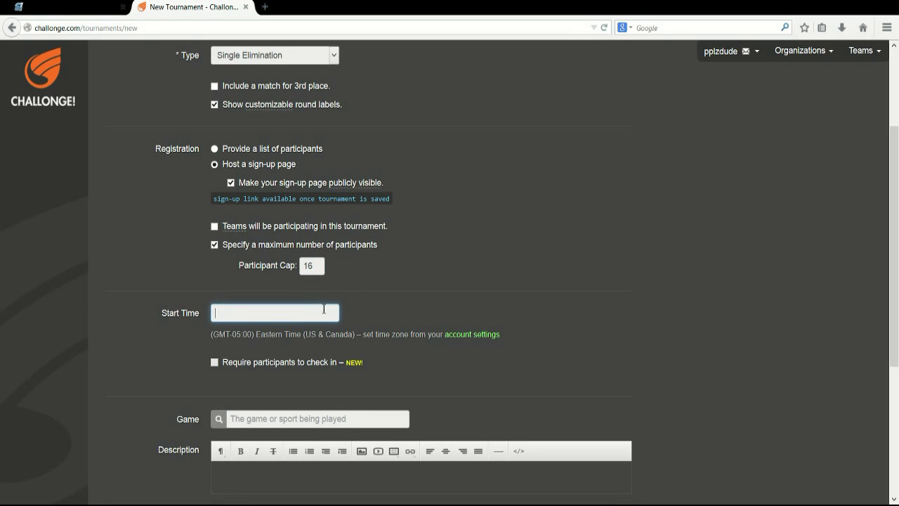
scroll(307, 265, "down", 2)
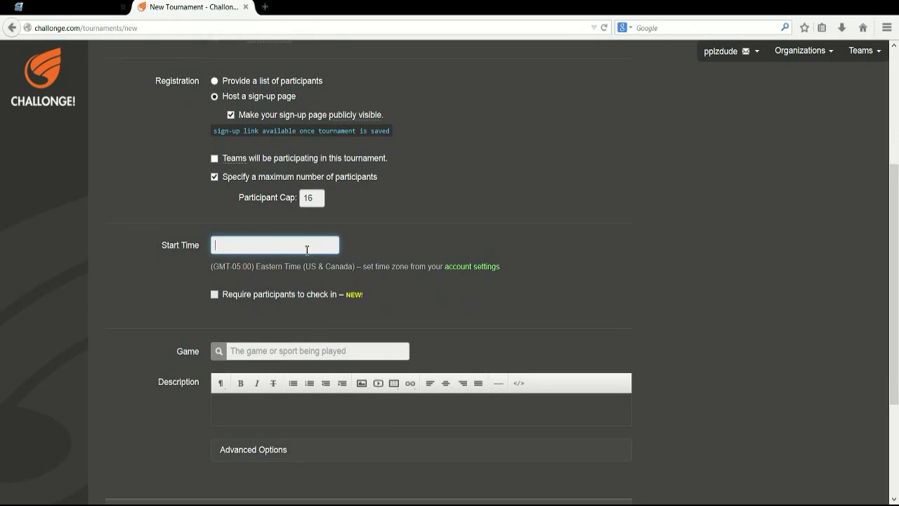
left_click(264, 294)
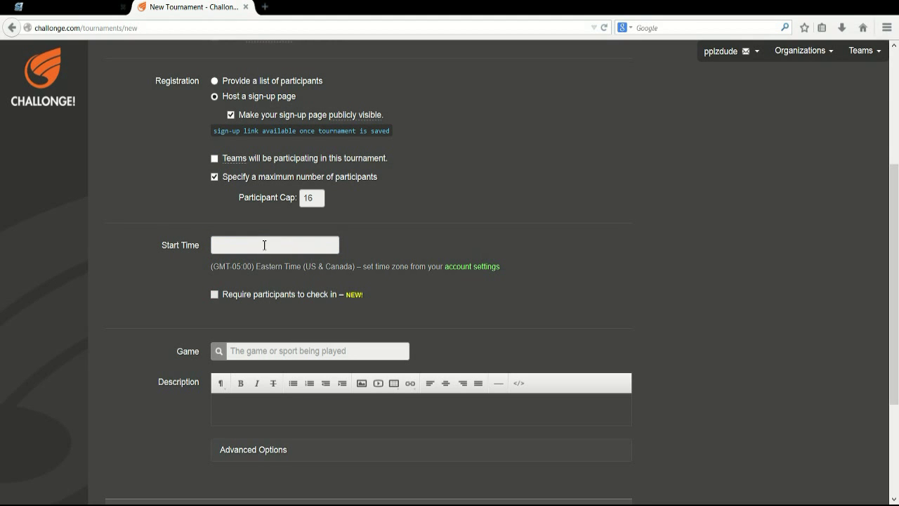
left_click(265, 245)
key("Escape")
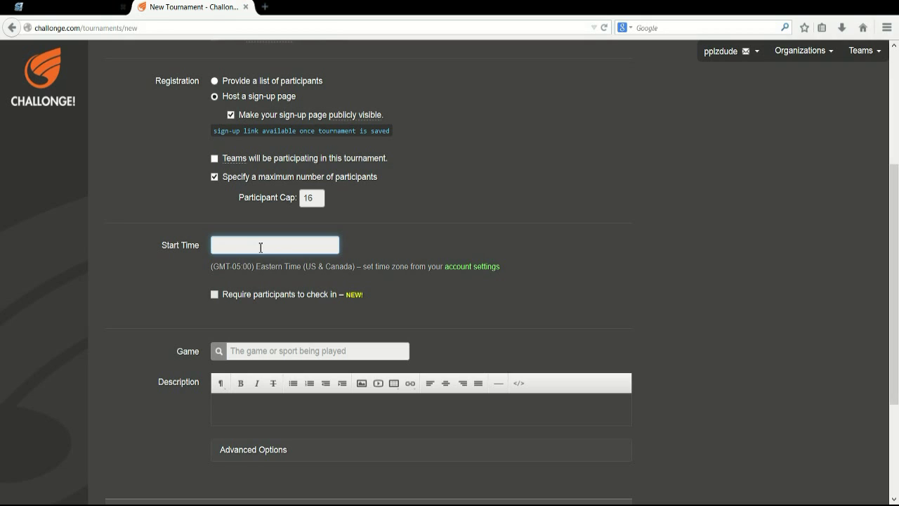
left_click(245, 300)
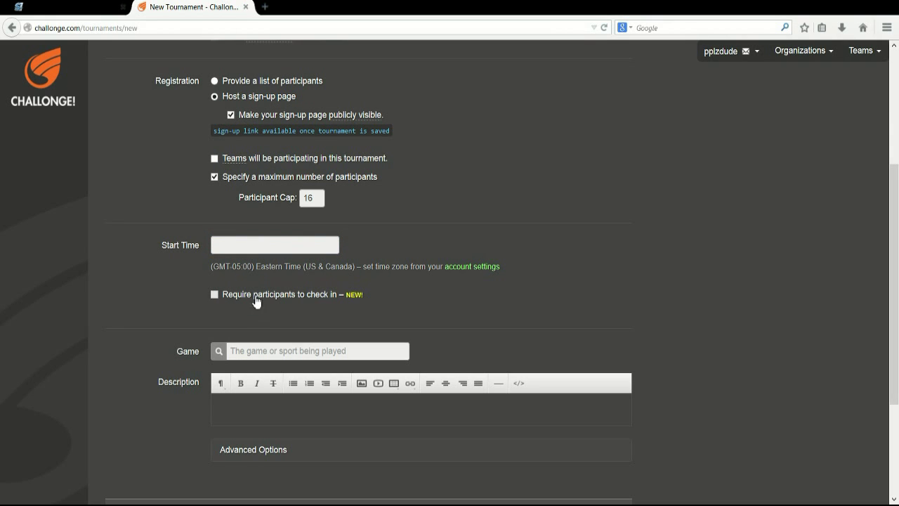
left_click(267, 242)
left_click(276, 301)
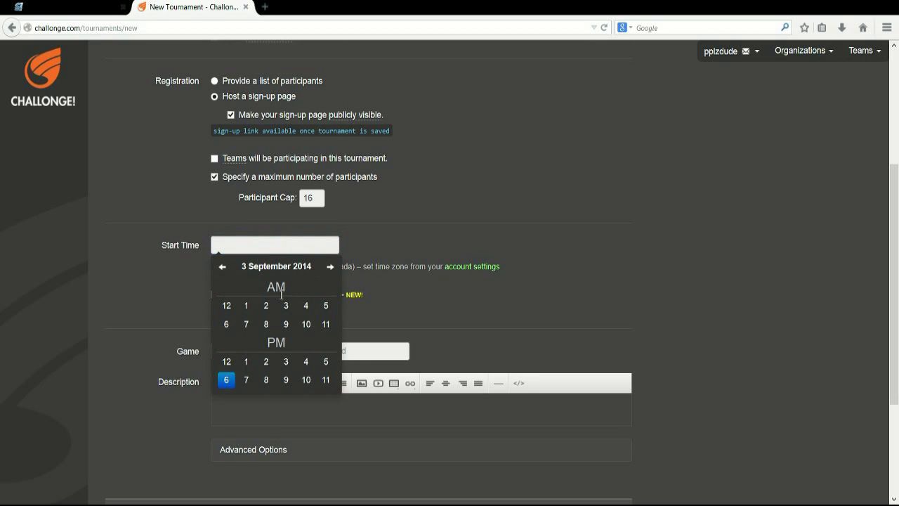
left_click(227, 381)
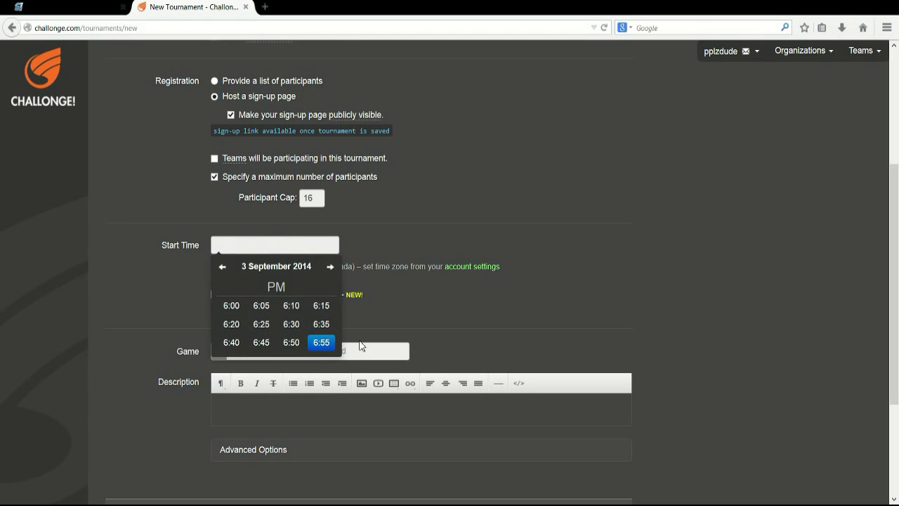
left_click(321, 341)
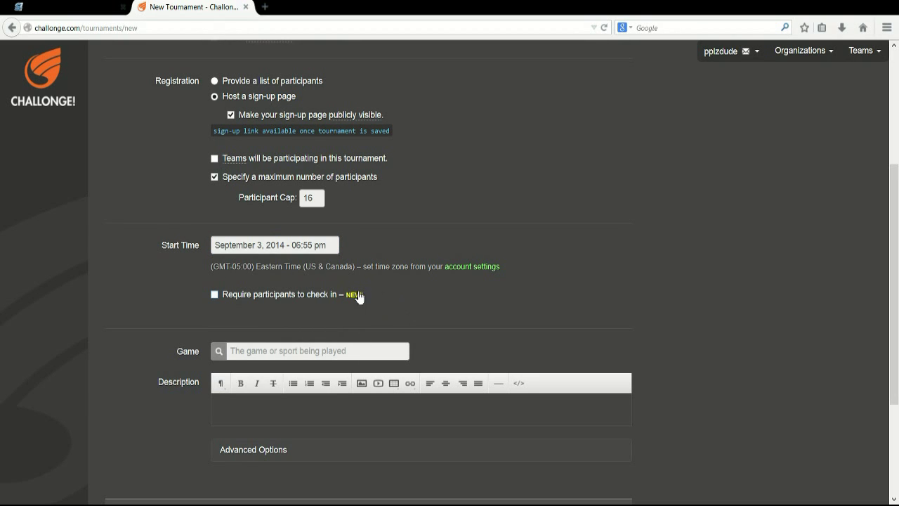
Switch the participant check-in requirement on and back off, and clear the start time.
left_click(273, 295)
left_click(339, 320)
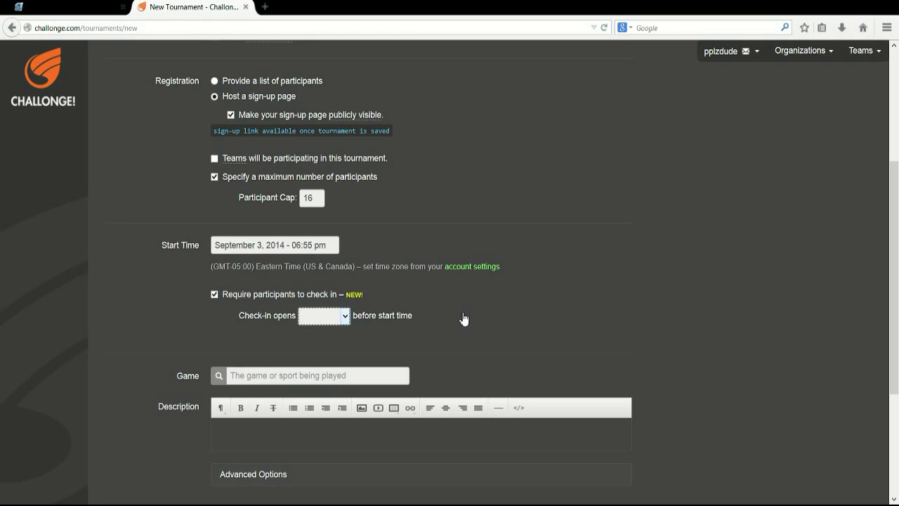
left_click(302, 302)
left_click(302, 304)
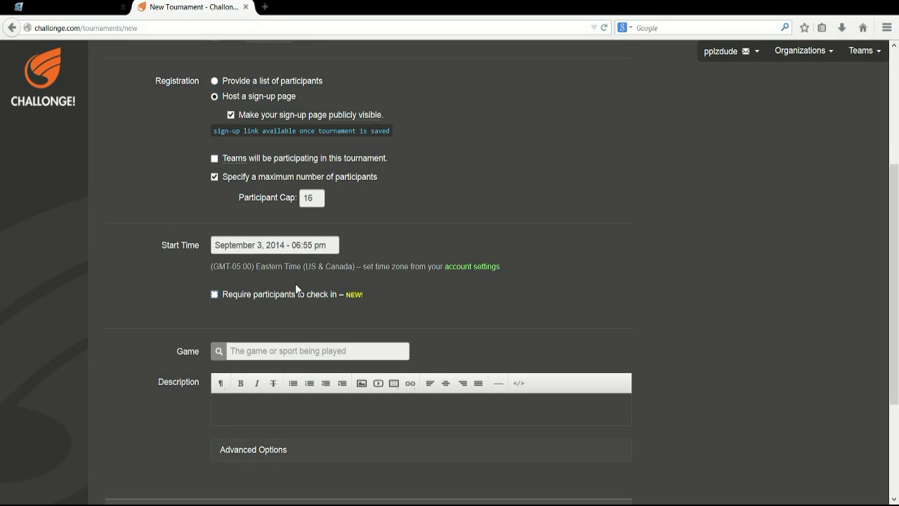
left_click(322, 244)
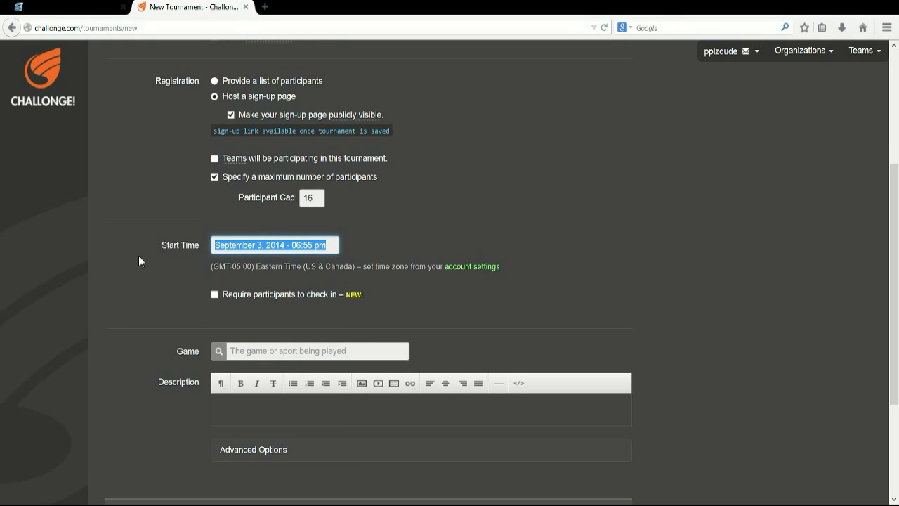
key("BackSpace")
Set the tournament's game to Pokémon Showdown.
scroll(182, 344, "down", 2)
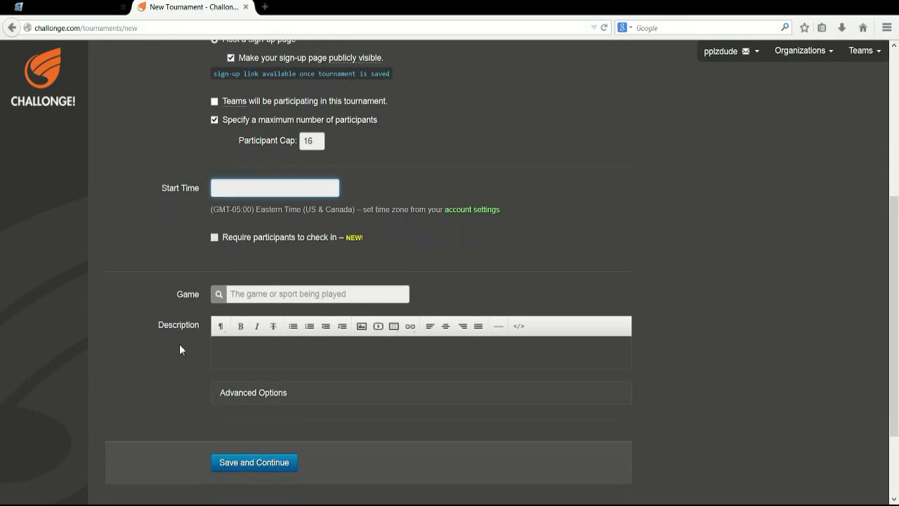
left_click(278, 283)
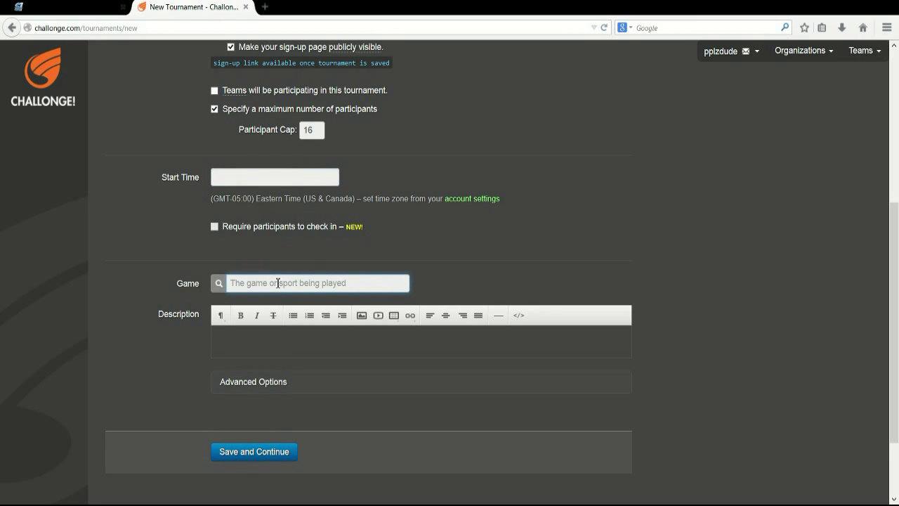
type("Pla")
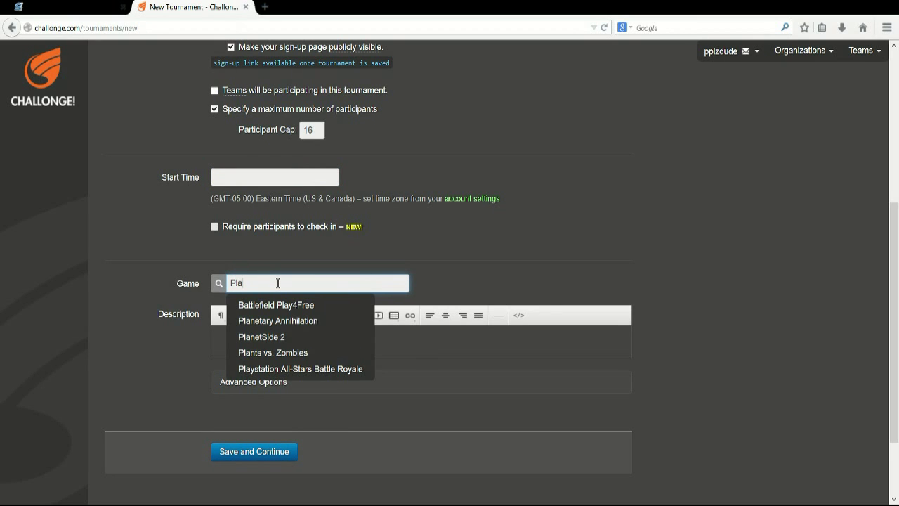
key("BackSpace")
key("BackSpace")
key("BackSpace")
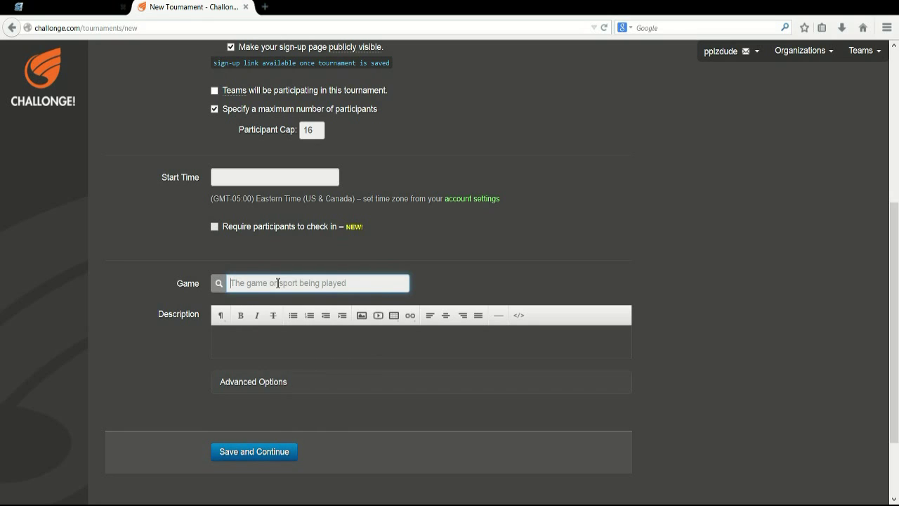
type("poke")
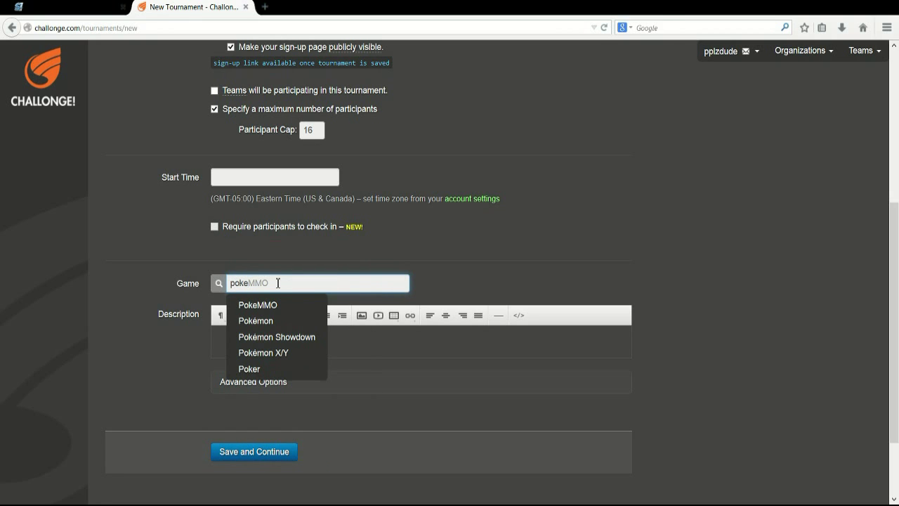
left_click(300, 338)
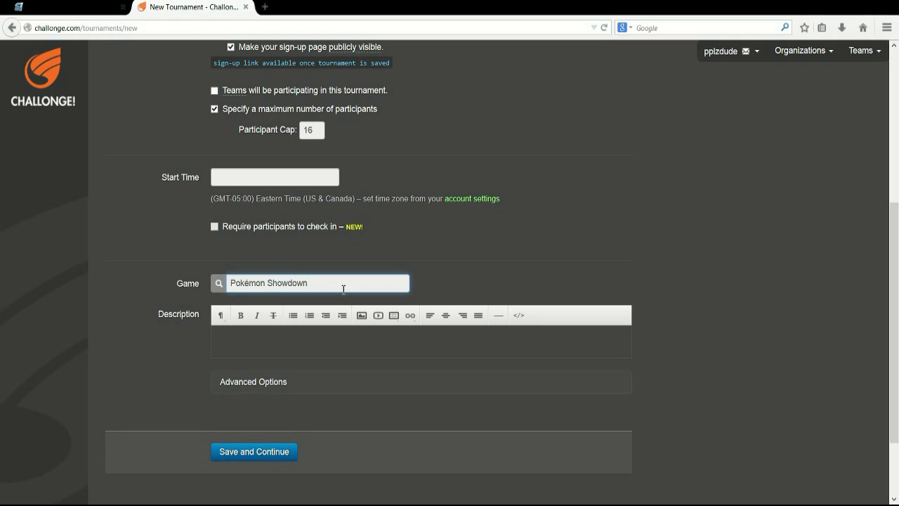
Expand the advanced options and enable quick advance in the bracket settings, so only winners are reported, not scores.
left_click(365, 344)
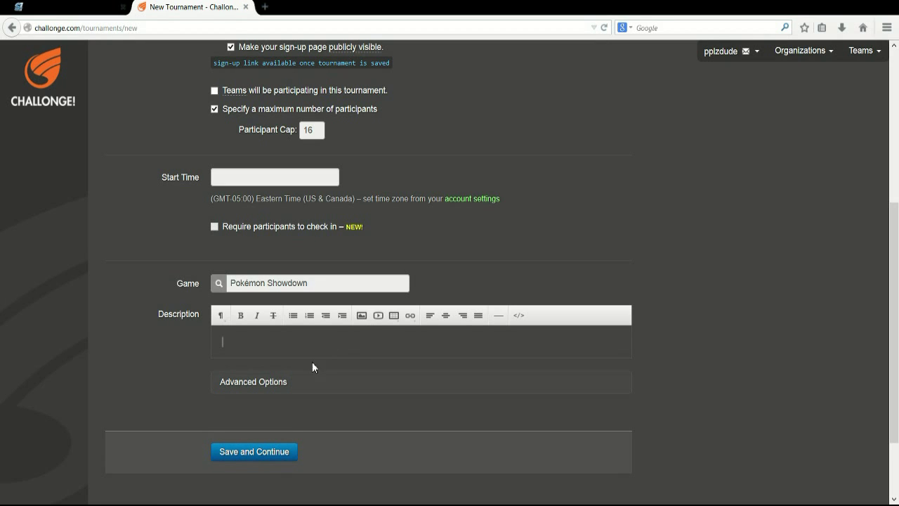
scroll(314, 355, "down", 3)
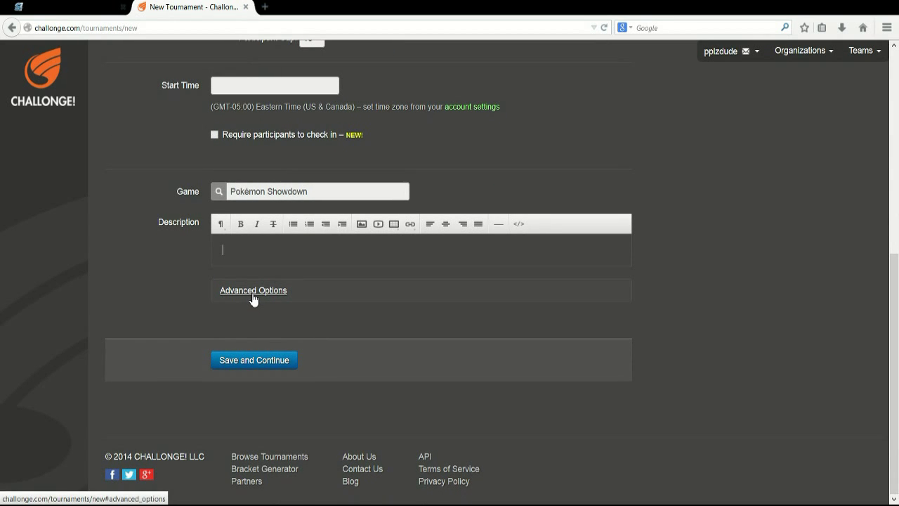
left_click(254, 291)
scroll(360, 285, "down", 2)
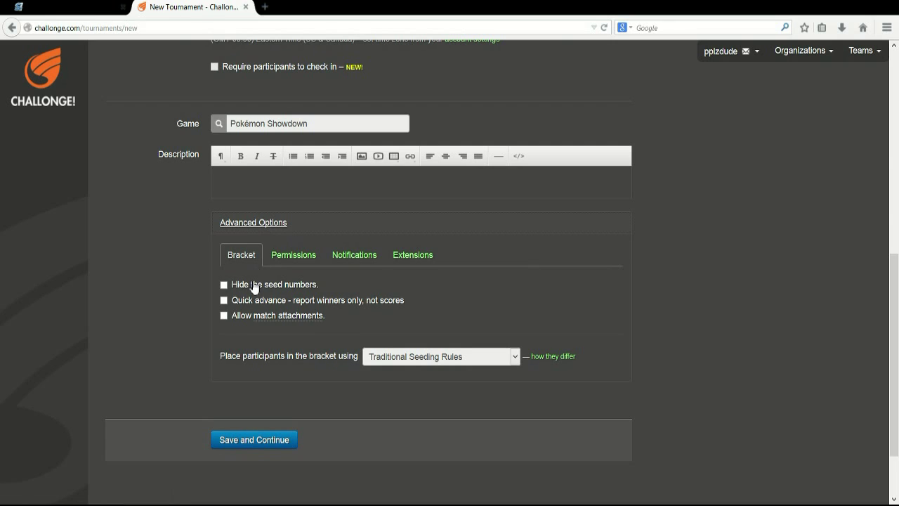
left_click(224, 301)
left_click(225, 317)
left_click(224, 316)
left_click(225, 285)
left_click(225, 286)
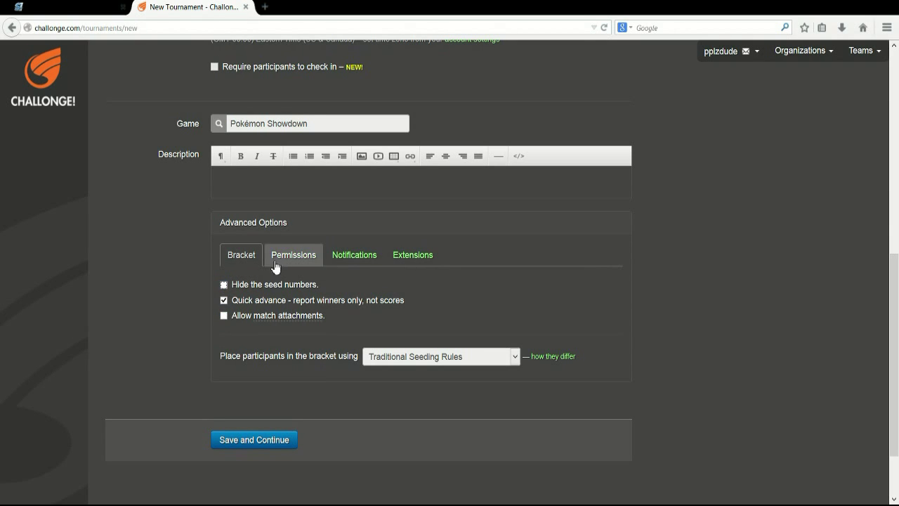
Try sharing admin access to the tournament in the permission options, look up a username, and switch the sharing back off.
left_click(385, 357)
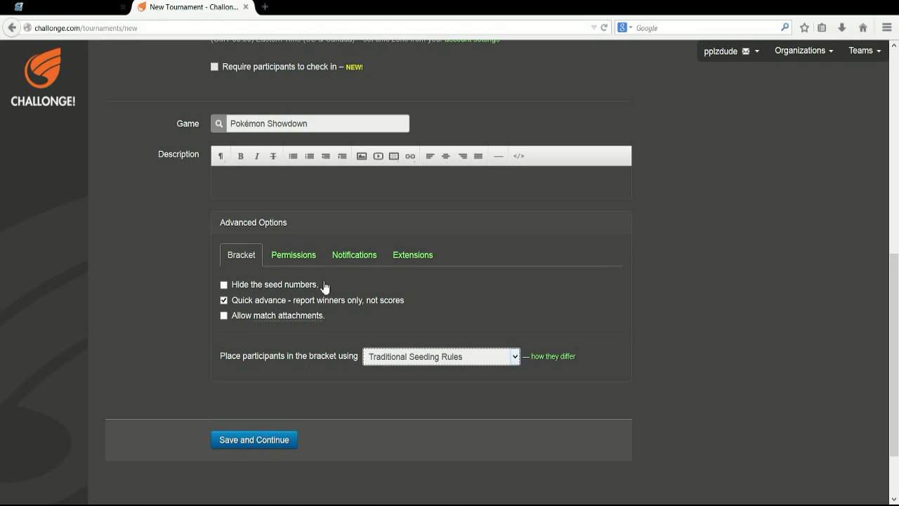
left_click(302, 257)
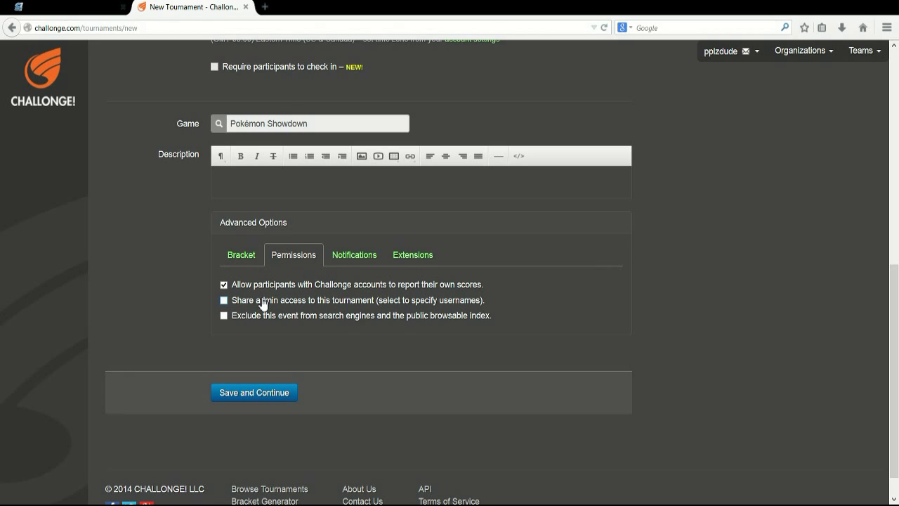
left_click(224, 300)
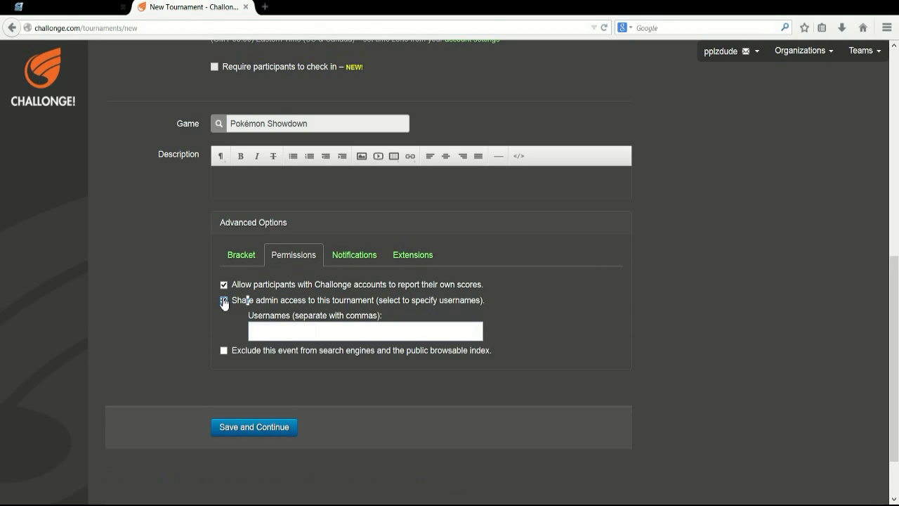
left_click(295, 333)
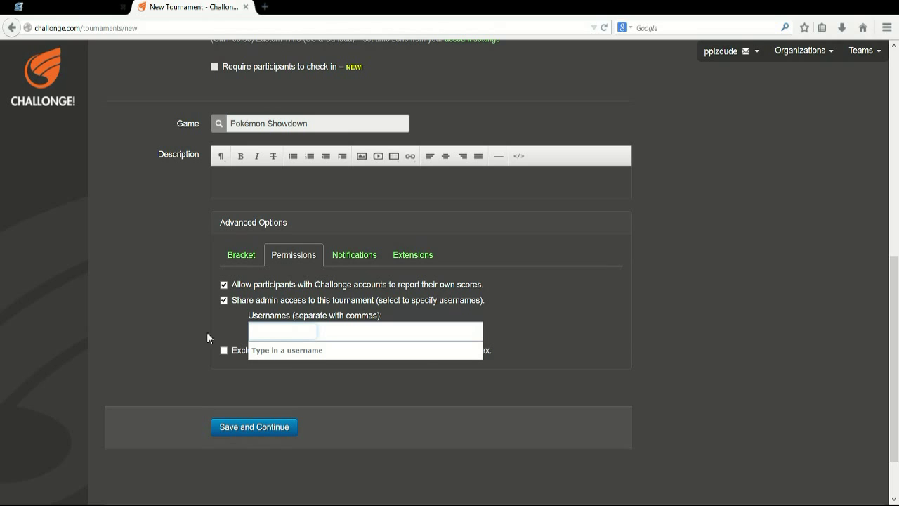
left_click(223, 300)
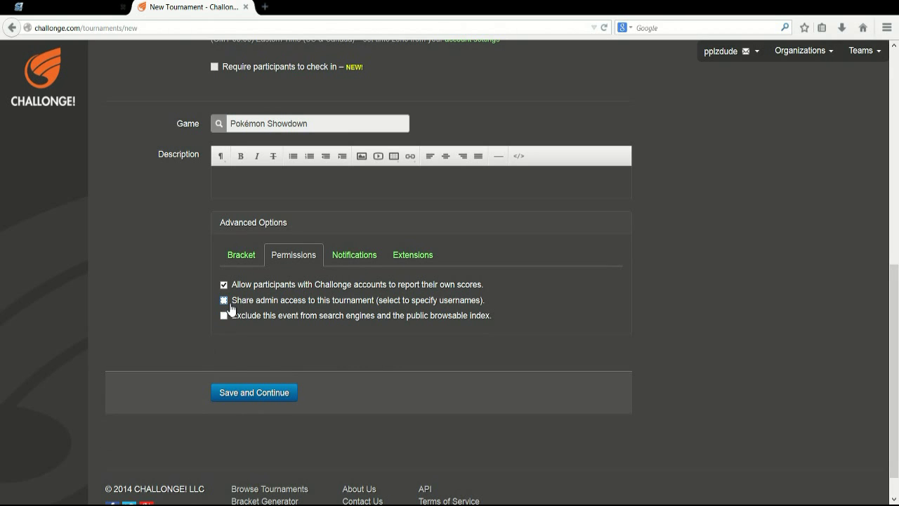
left_click(223, 300)
left_click(303, 332)
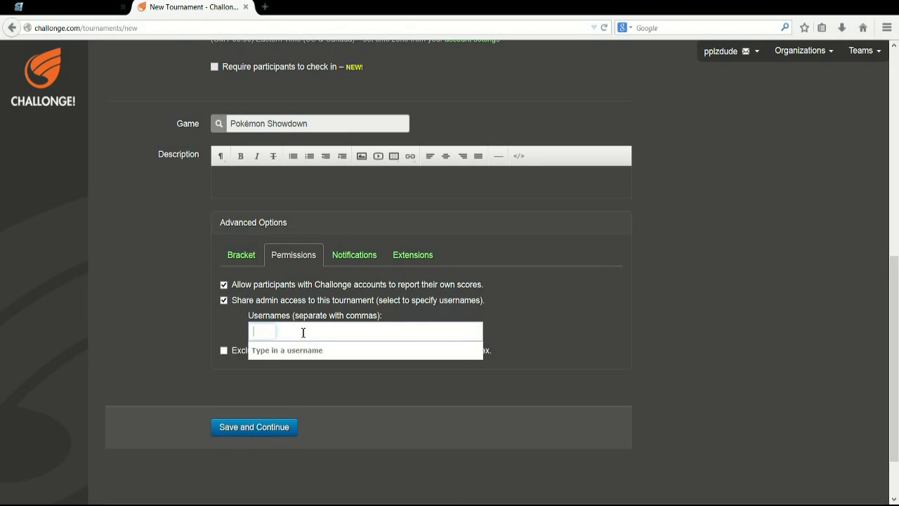
type("Dmo")
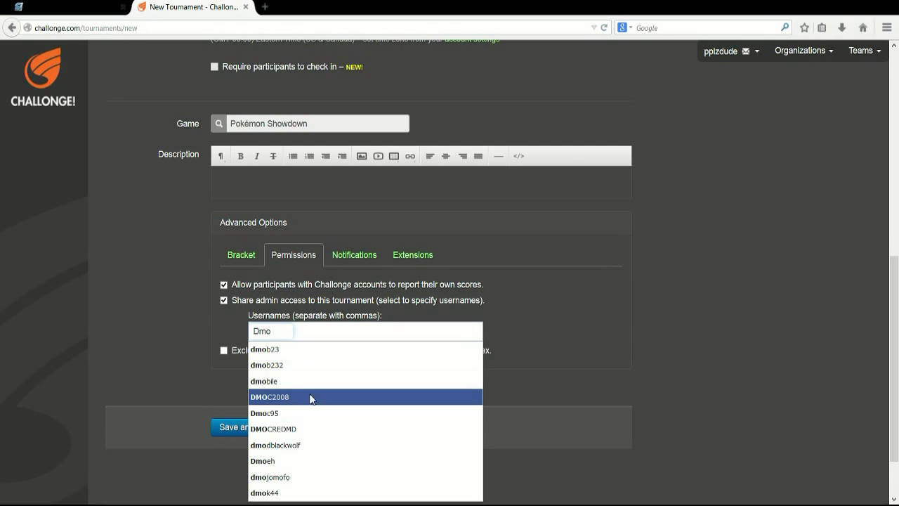
key("BackSpace")
key("BackSpace")
key("BackSpace")
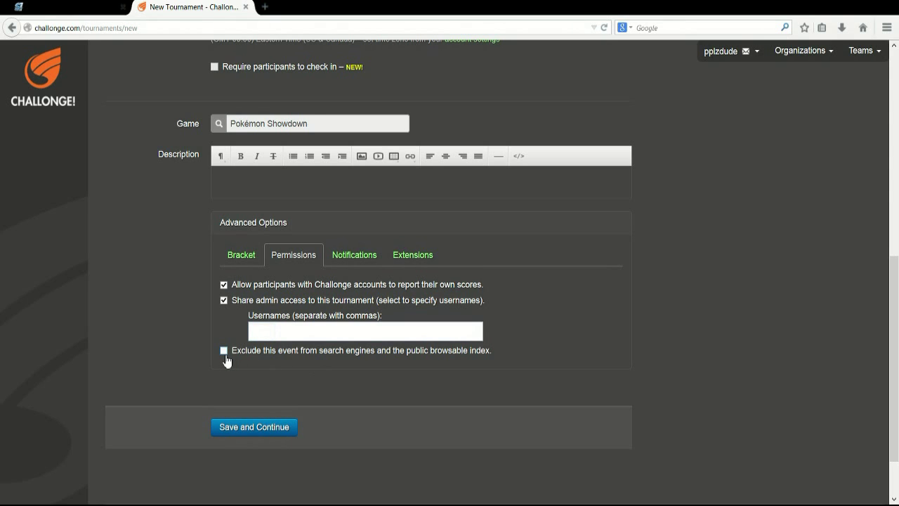
left_click(224, 300)
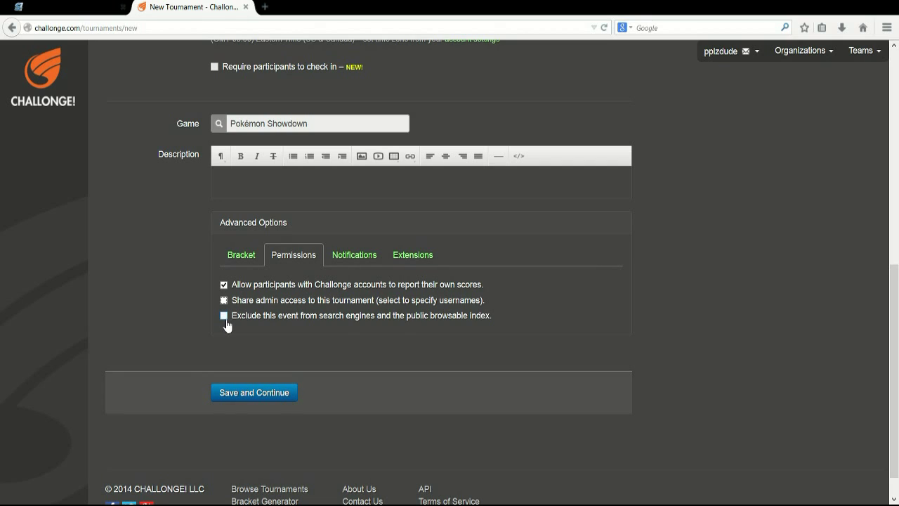
Review the notification, extension and bracket options, and save the tournament.
left_click(357, 260)
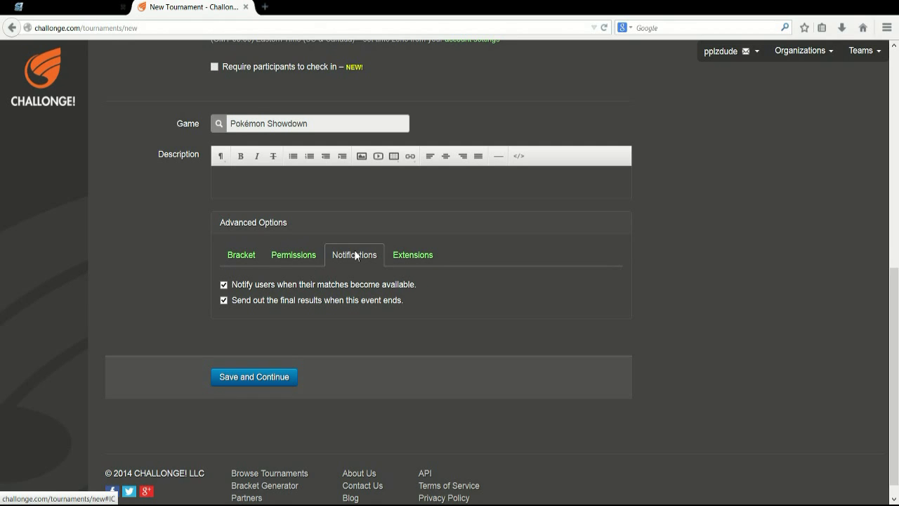
left_click(409, 257)
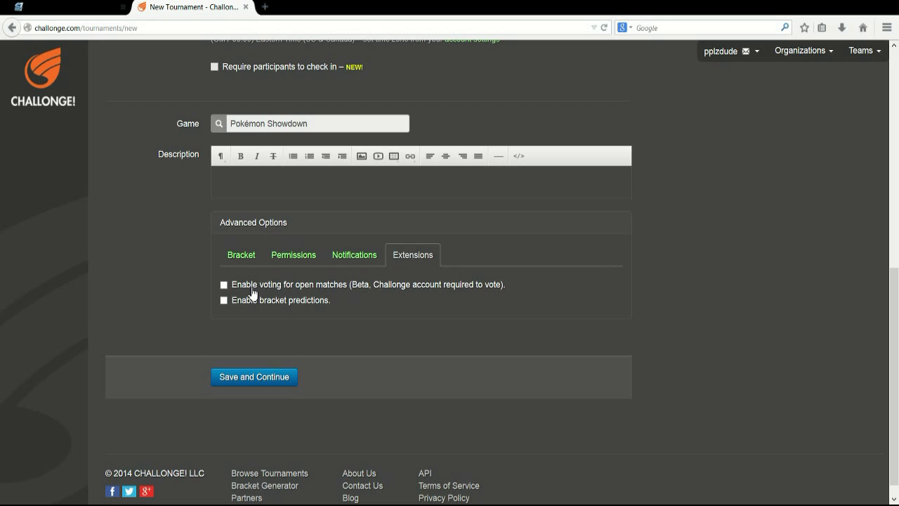
left_click(242, 258)
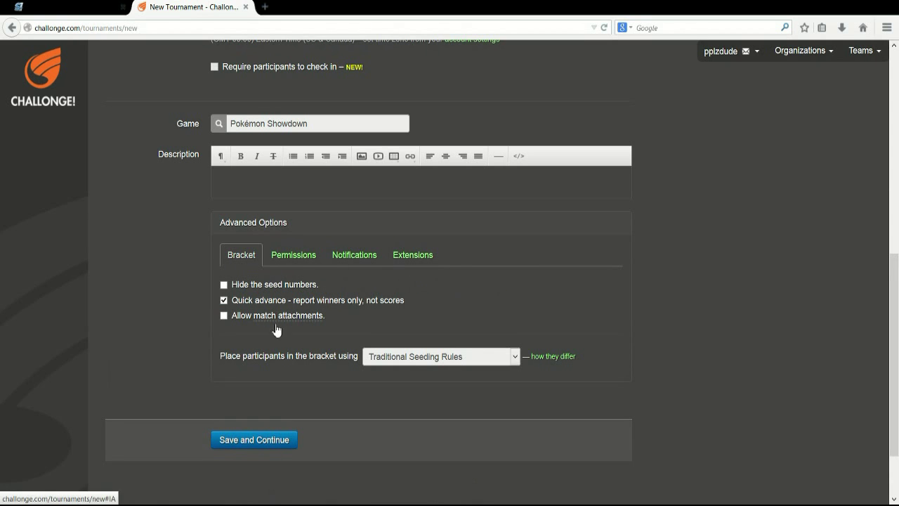
left_click(260, 439)
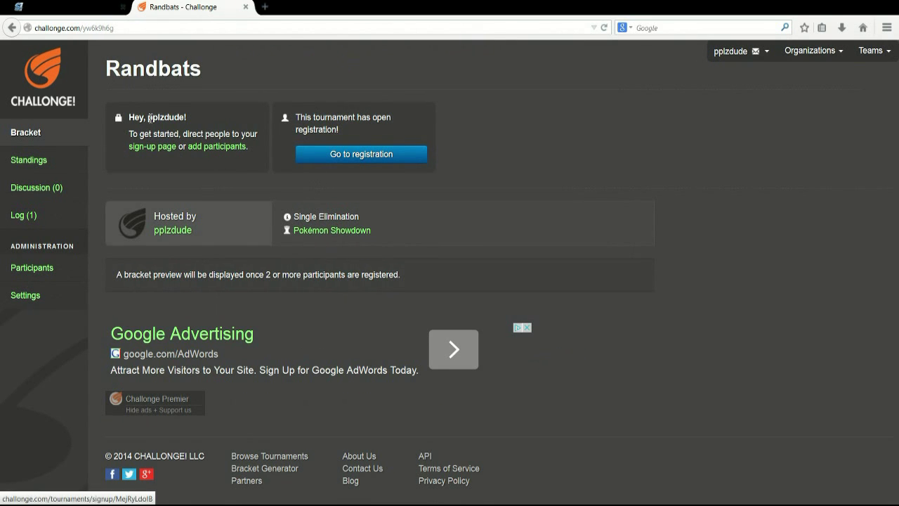
Open the Randbats registration page and sign up for the tournament with the logged-in account.
left_click_drag(150, 118, 168, 134)
left_click(172, 138)
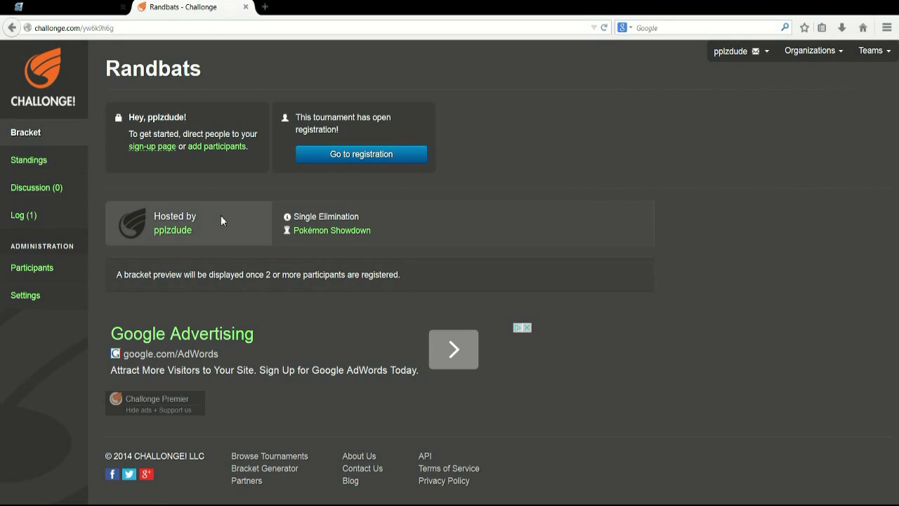
left_click(357, 161)
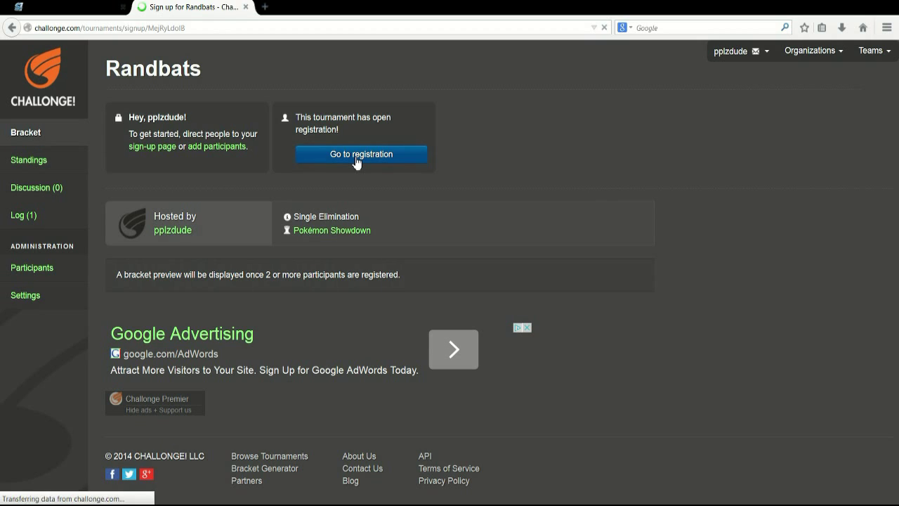
left_click(13, 30)
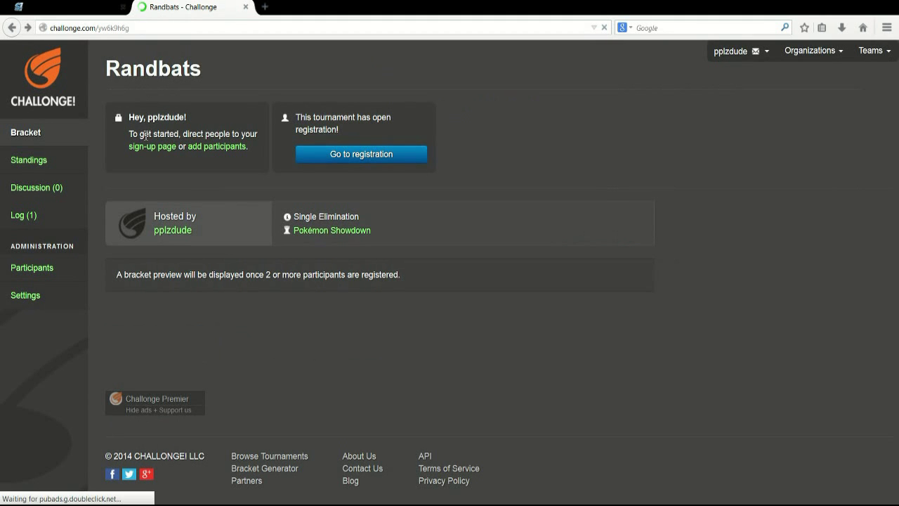
left_click(153, 146)
left_click(12, 28)
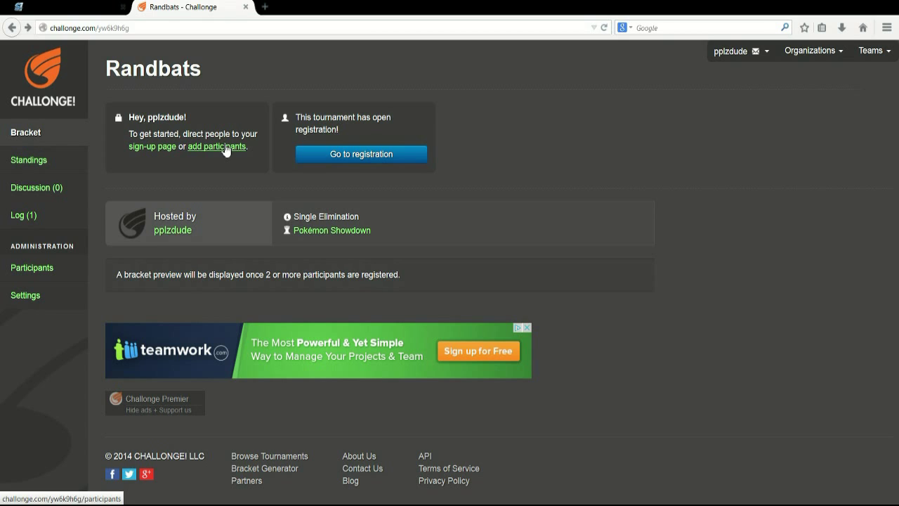
left_click(341, 157)
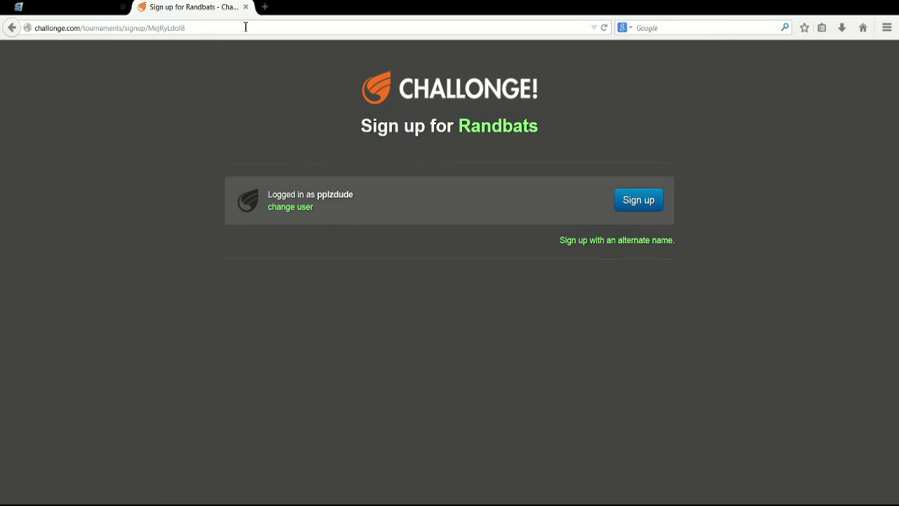
left_click(637, 203)
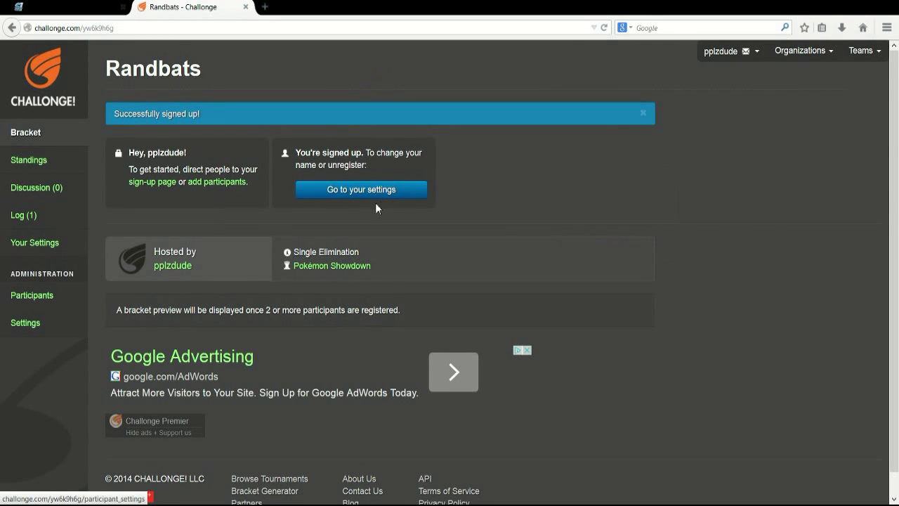
Switch to Pokémon Showdown and privately message the moderator "Hey can I host a tournament", "Here's the link" with the sign-up URL, and "It's randbats".
left_click(94, 7)
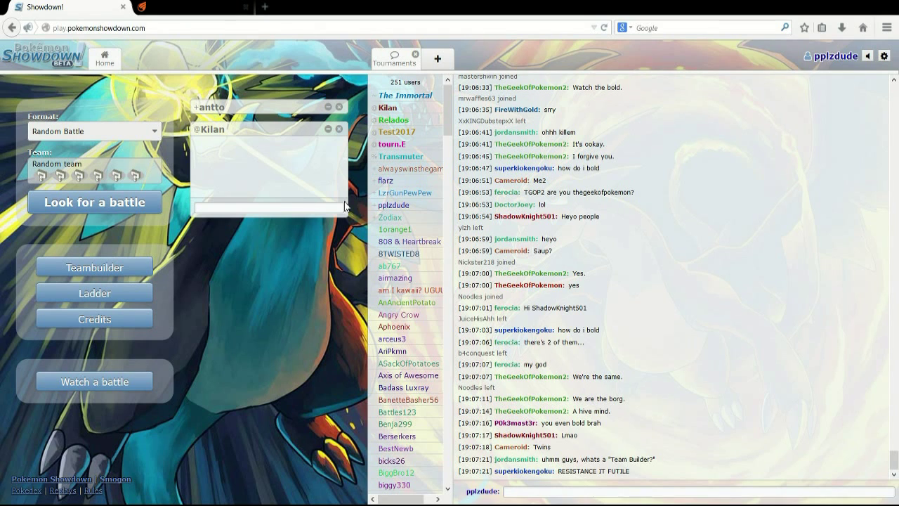
left_click(335, 207)
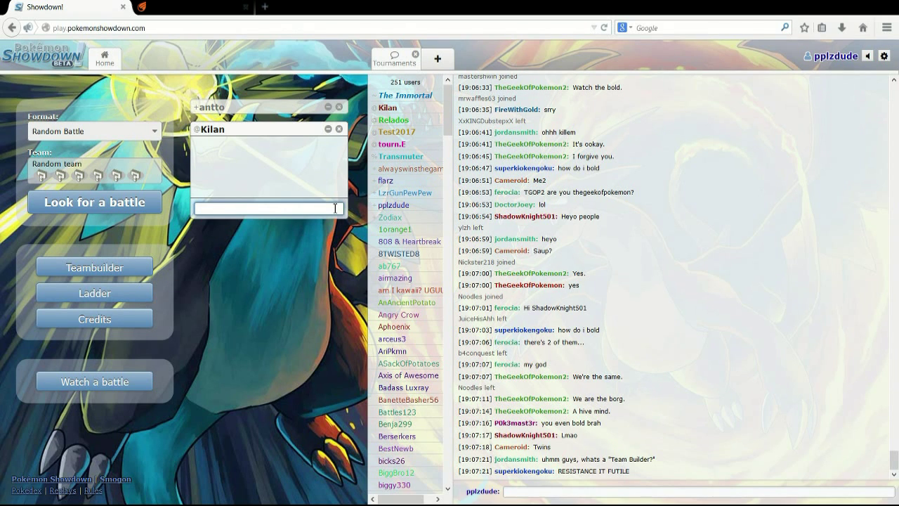
type("Hey can I host a tournament")
key("shift+Return")
type("Here")
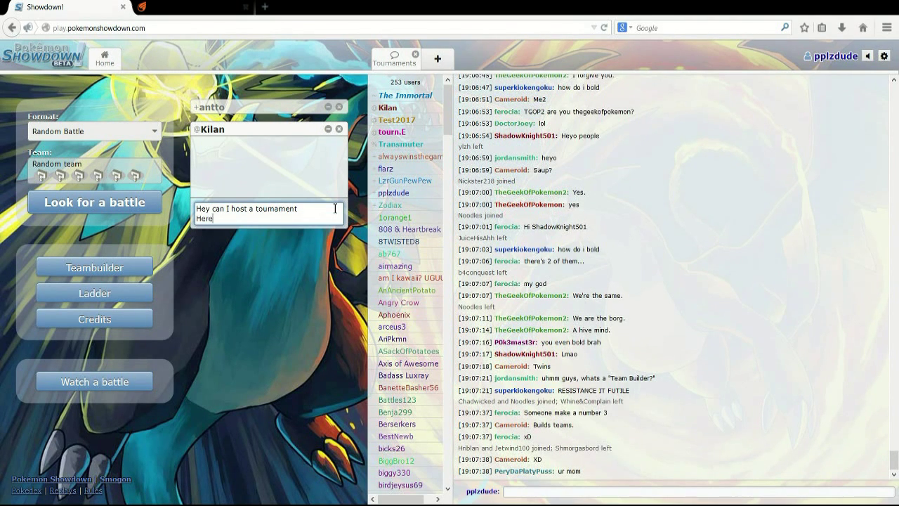
type("'s the link")
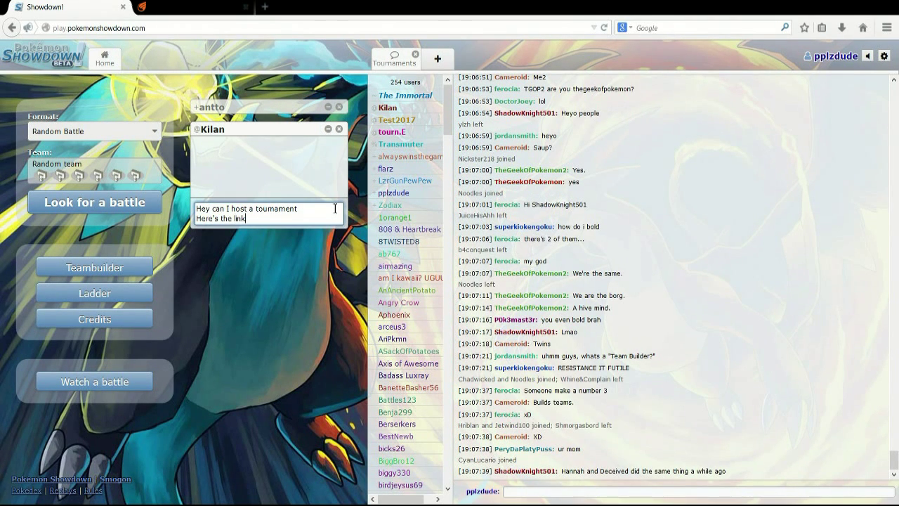
type(" b")
key("BackSpace")
type("http://challonge.com/tournaments/signup/IMqXyLskIR")
key("Return")
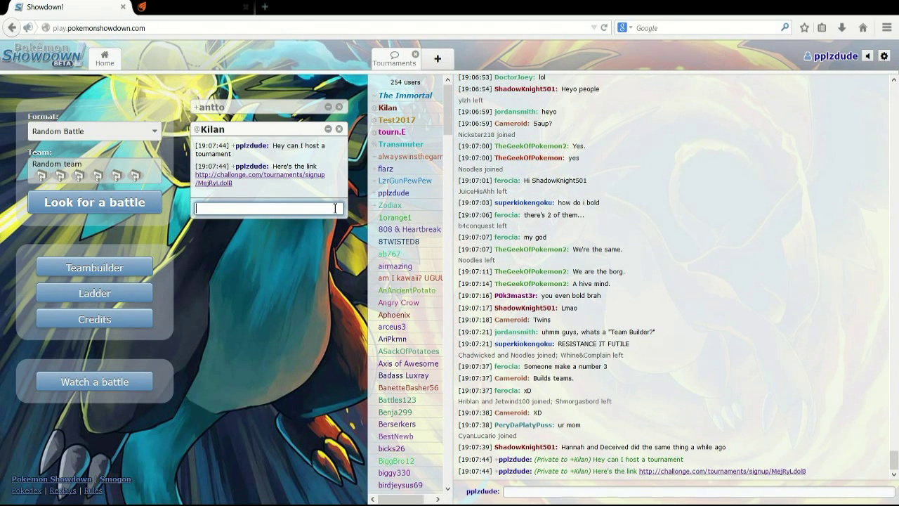
type("It's randbats")
key("Return")
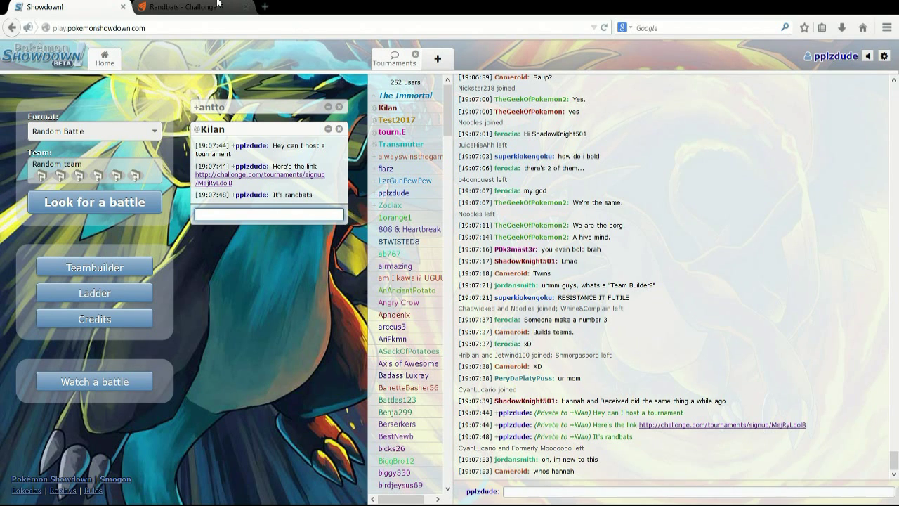
Close the other private chat and copy the Challonge sign-up link from the moderator conversation.
left_click(338, 107)
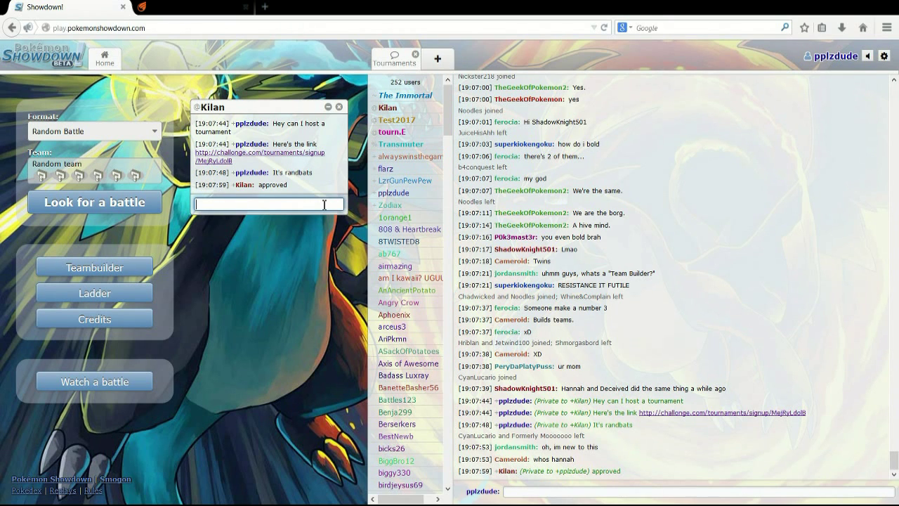
left_click_drag(295, 166, 196, 152)
key("ctrl+c")
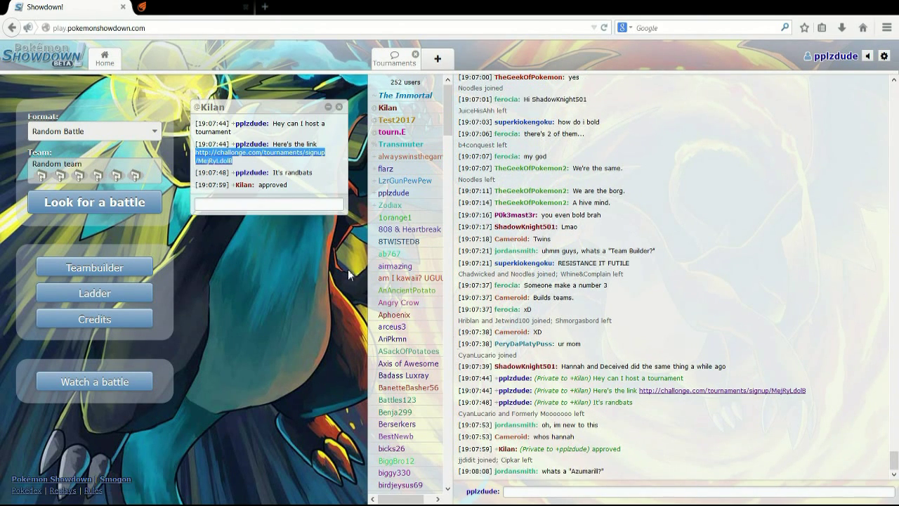
Begin a bold announcement in the Tournaments room's message box with "**Hey everyone".
left_click(641, 492)
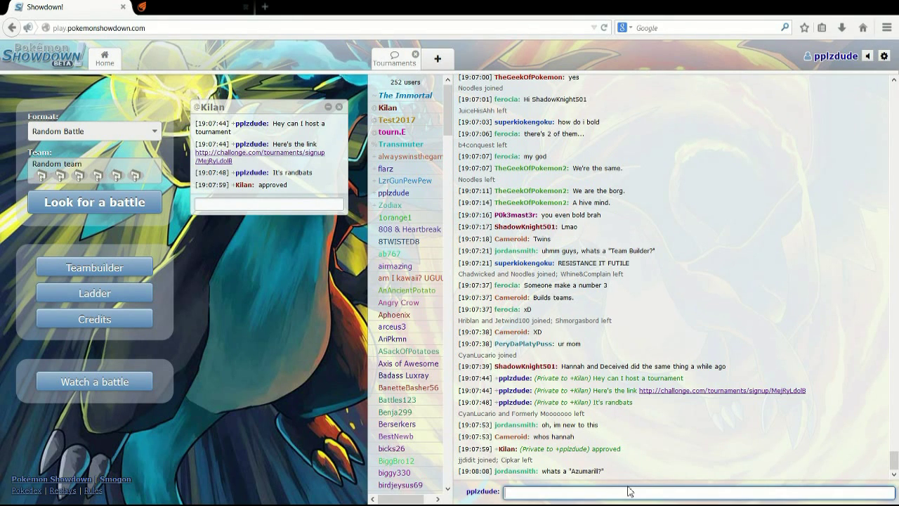
type("**")
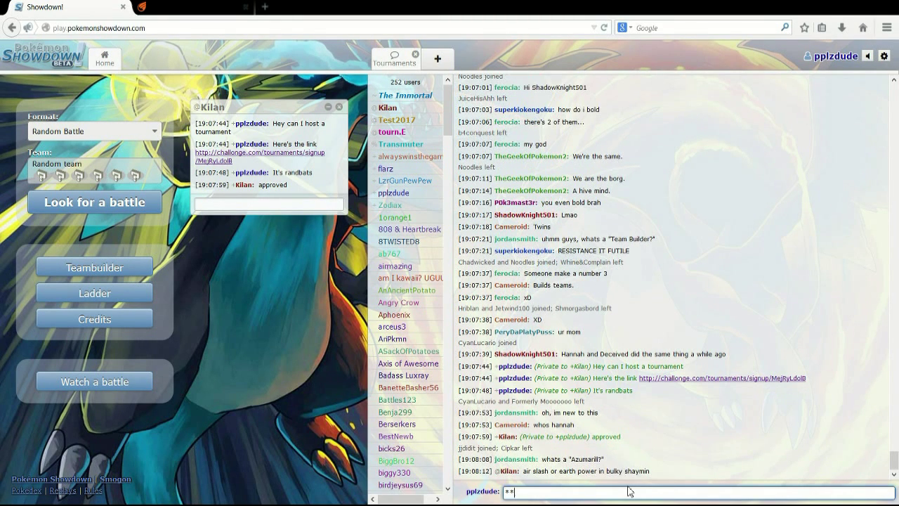
type("Hey everone")
scroll(549, 354, "up", 10)
scroll(553, 355, "up", 5)
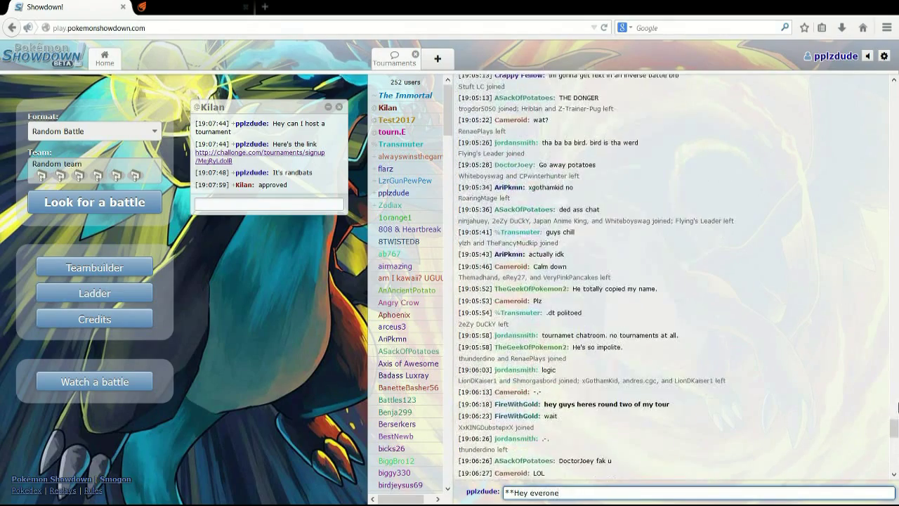
left_click_drag(894, 442, 893, 467)
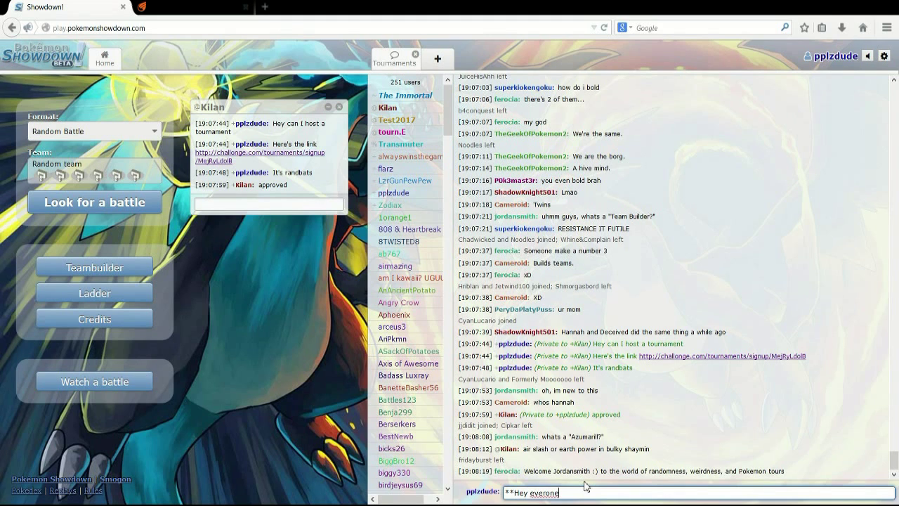
key("BackSpace")
key("BackSpace")
key("BackSpace")
key("BackSpace")
type("yone")
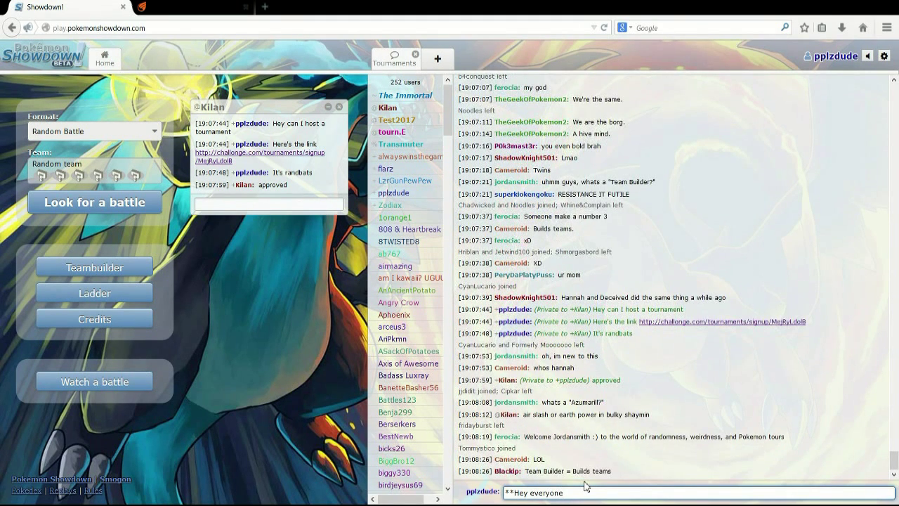
Complete the announcement with "I'm hosting a random battle tournament, 15 spots remaining**" and the Challonge sign-up link, and send it.
type(" I'm ")
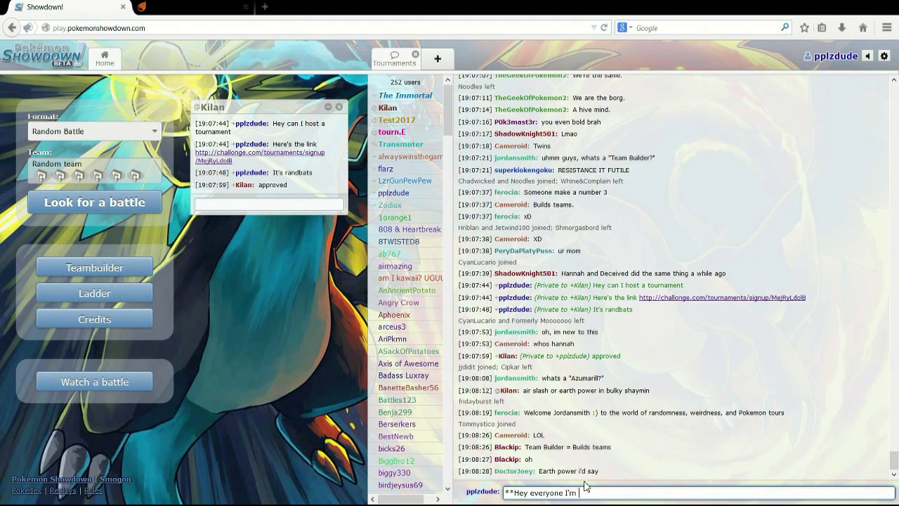
type("hosting a rand")
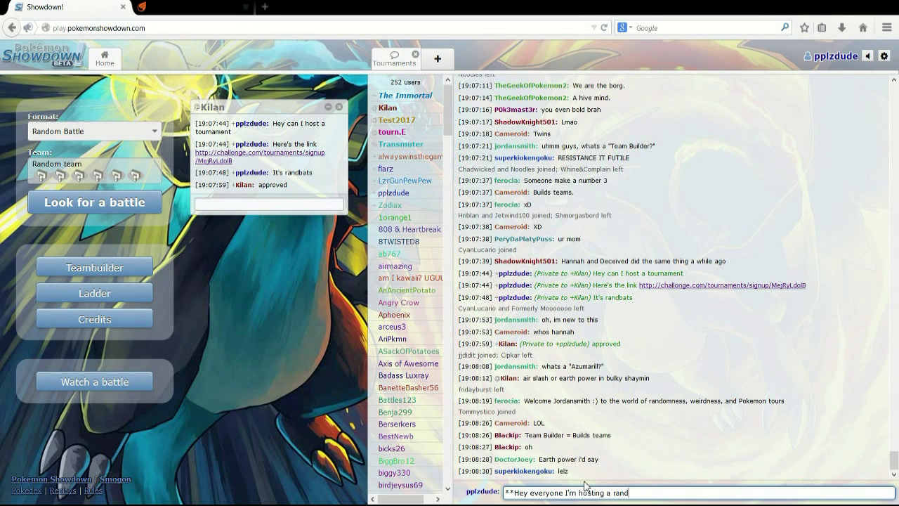
type("om battle tournament, 16")
key("BackSpace")
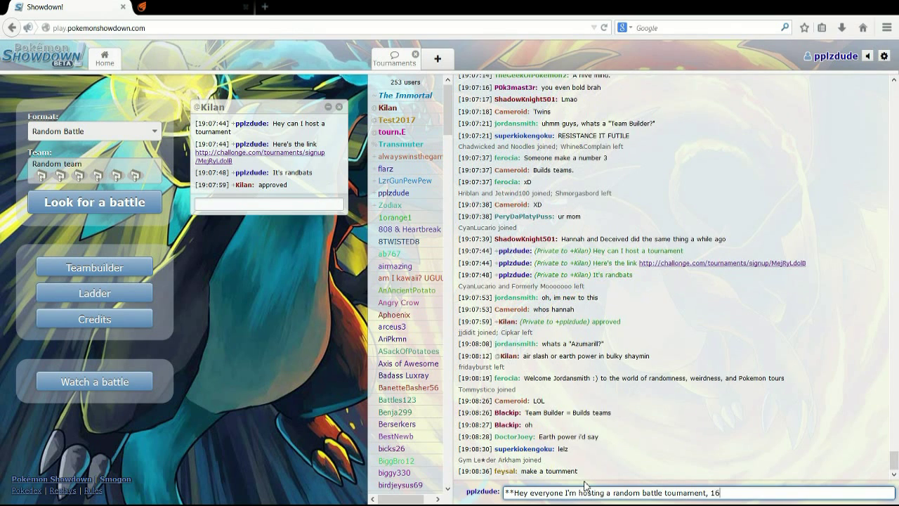
type("5 sports remain")
key("BackSpace")
key("BackSpace")
type("**")
key("ctrl+v")
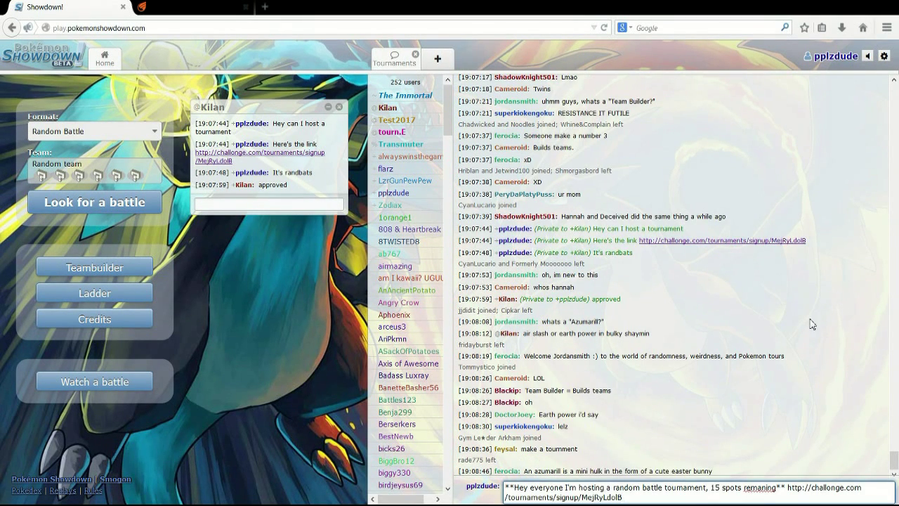
type("i")
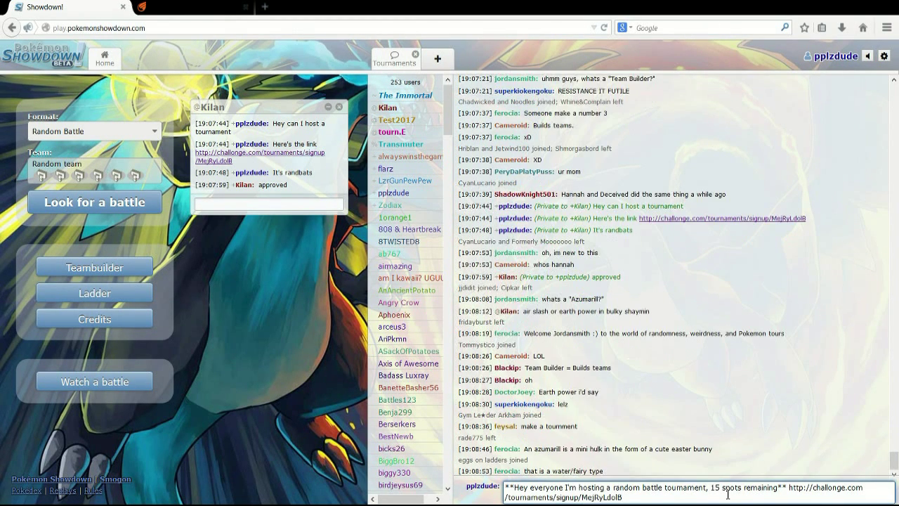
key("Return")
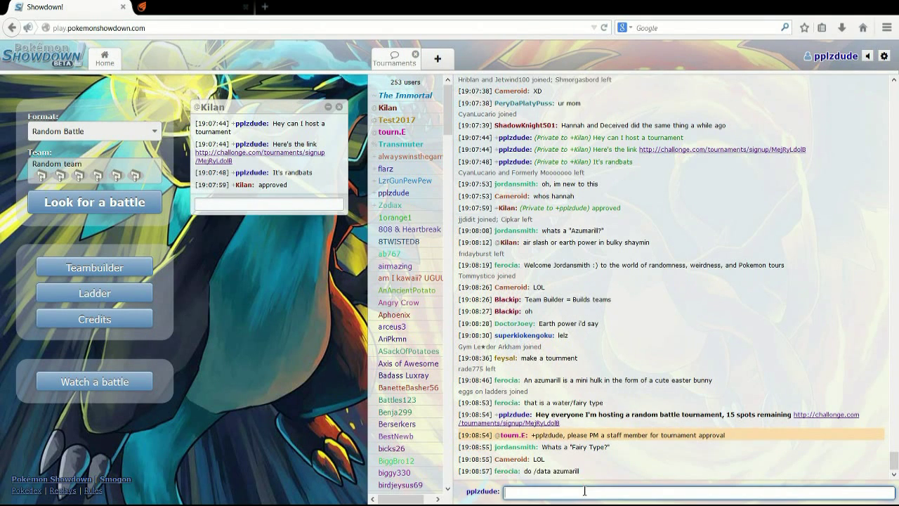
Try to resend the same announcement with a bold "Approved by" note naming the approving moderator after the link.
type("**Hey everyone I'm hosting a random battle tournament, 15 spots remaining** http://challonge.com/tournaments/signup/MejRyLdolB")
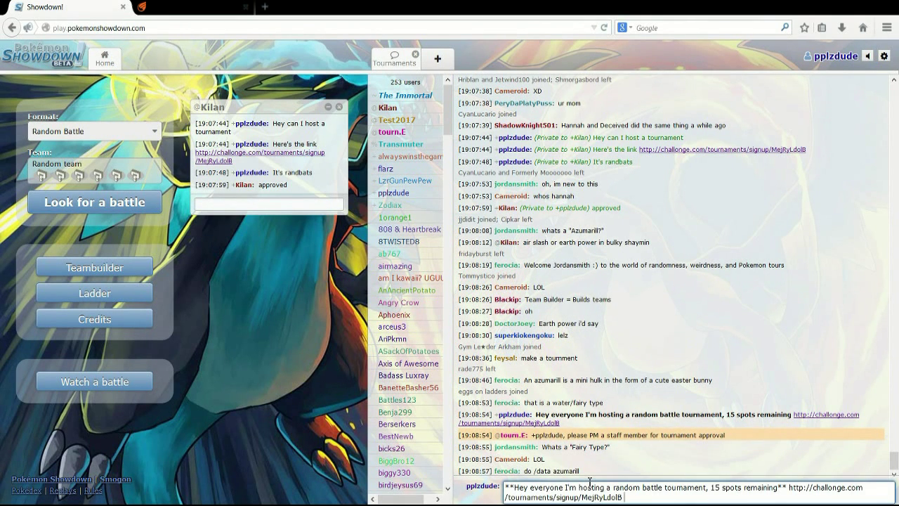
type("**Approved")
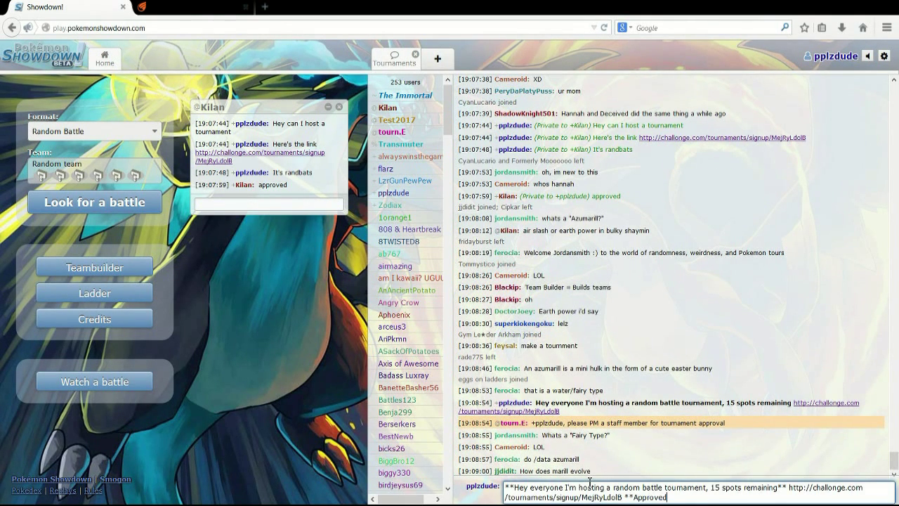
type(" by Ki")
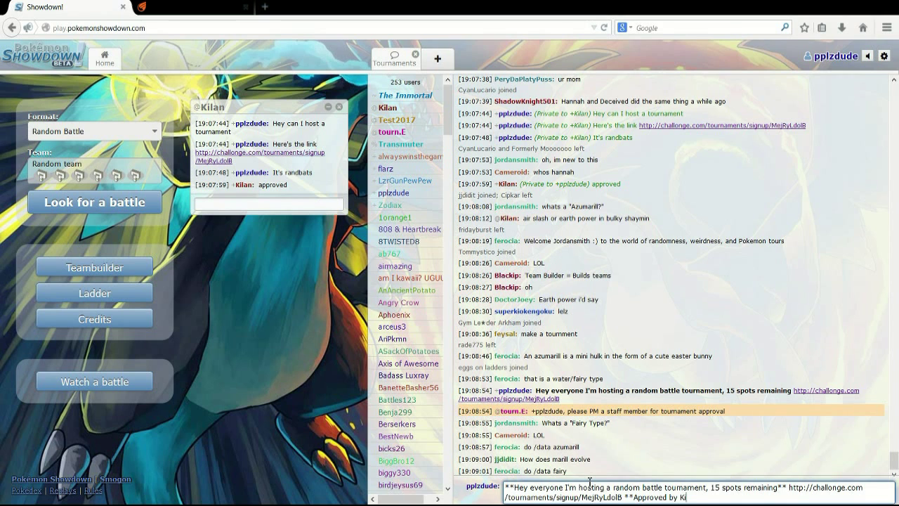
type("lan**")
key("Return")
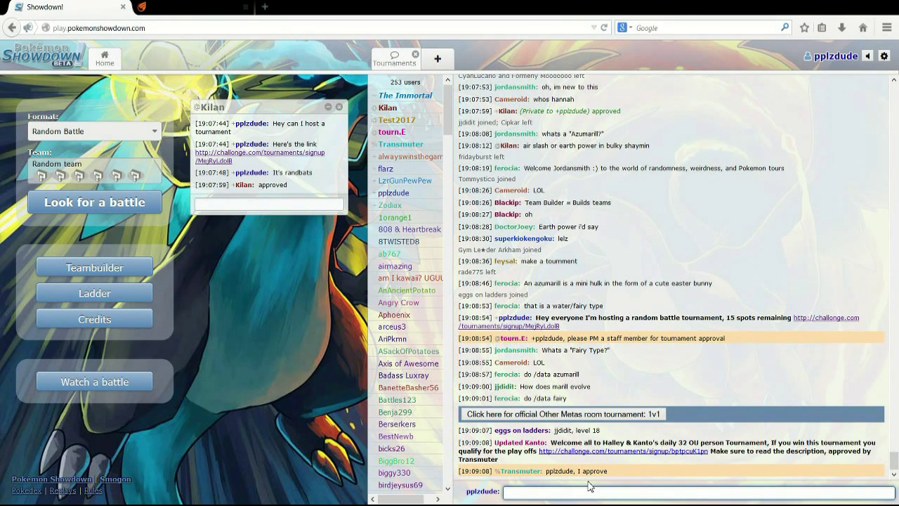
Reply to the staff member offering approval with "got it from", the approving moderator's name and "totally forgot to put it there".
type("T")
key("Tab")
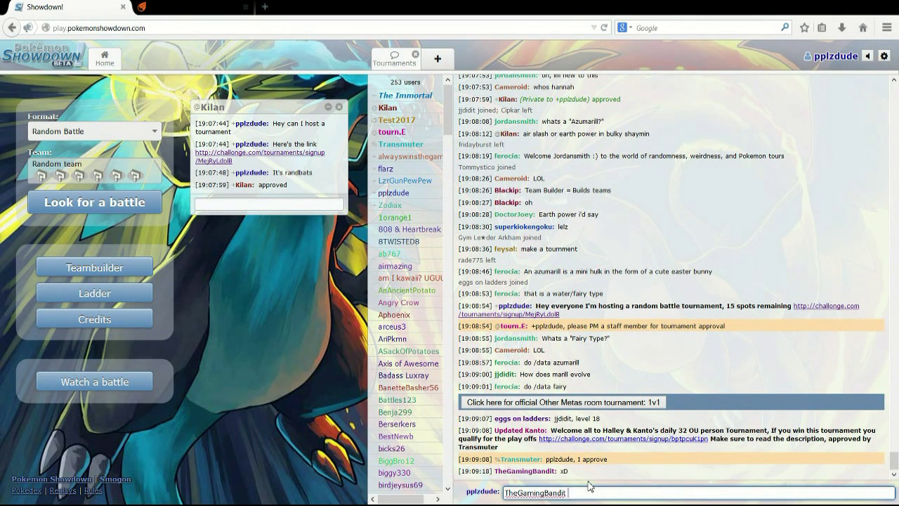
key("Tab")
type("got it from Kilan totally for")
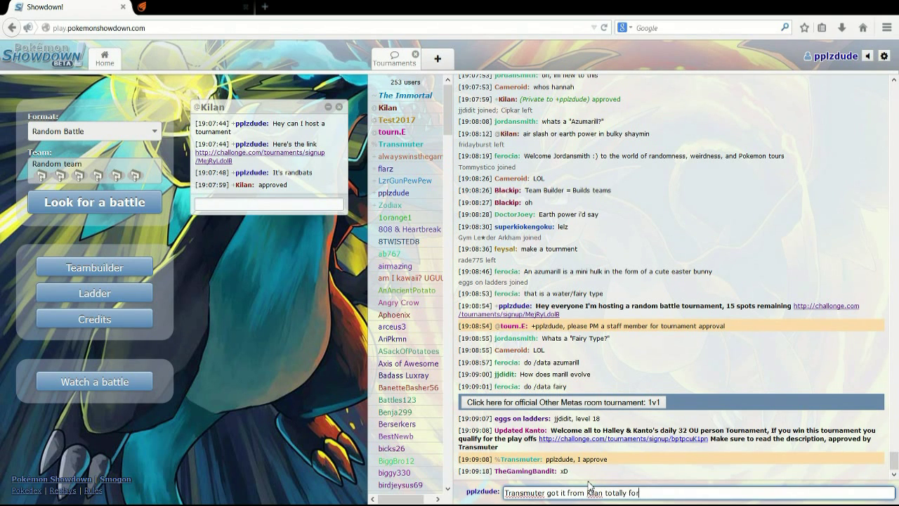
type("got to put it there")
key("Return")
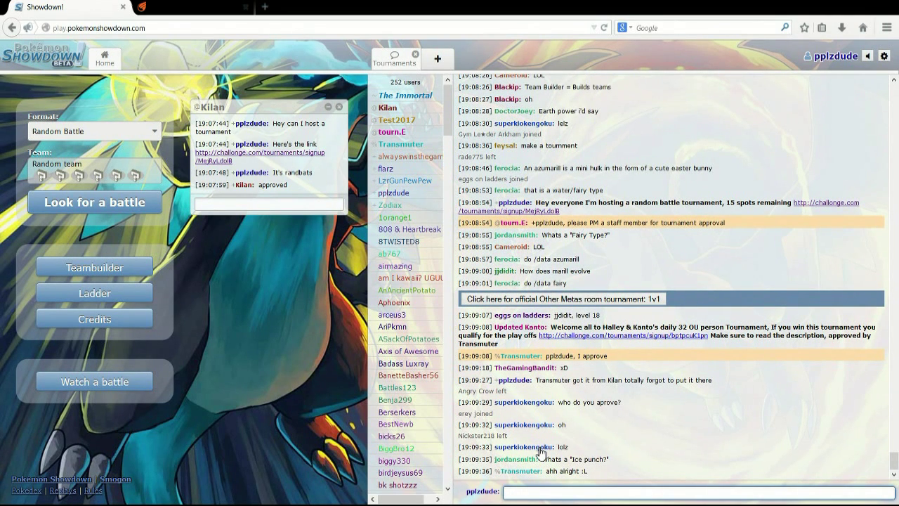
Thank the same staff member in the room with "Appreciate it though", their username and "n_n".
type("Appreciate it though Transmuter n)")
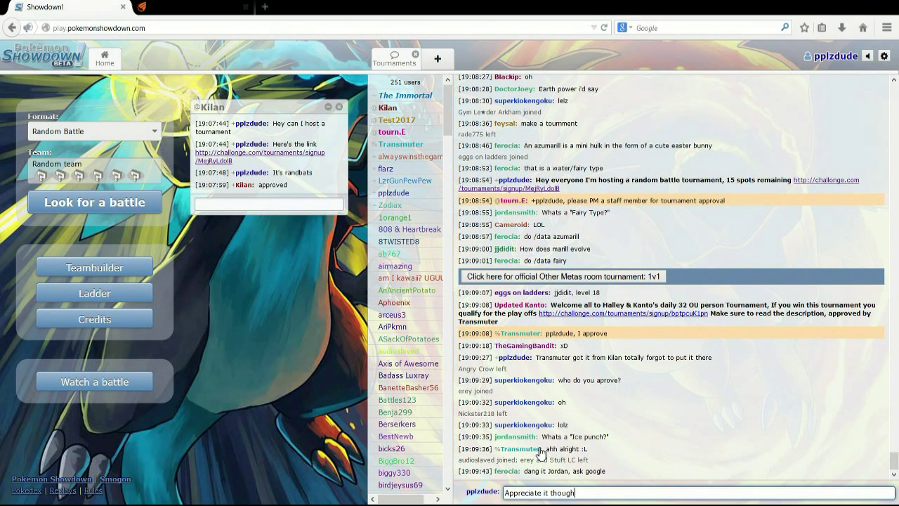
key("BackSpace")
type("_n")
key("Return")
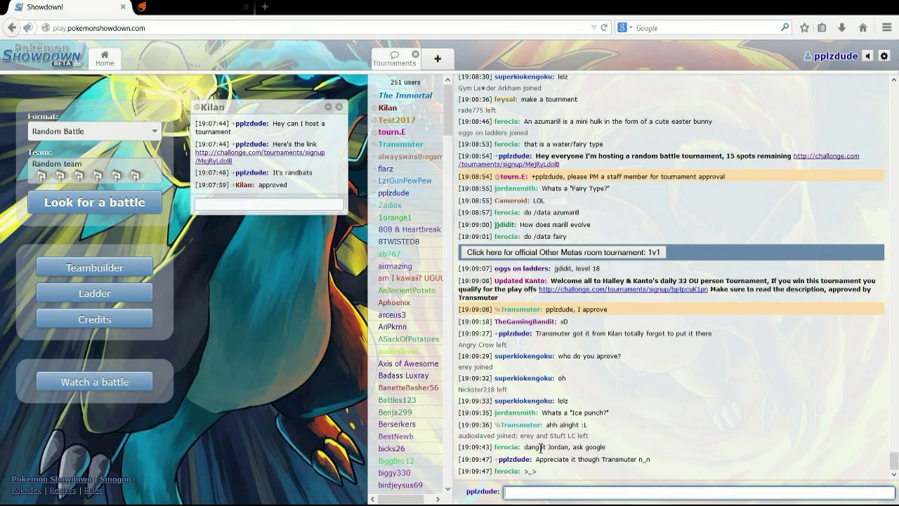
Recall the announcement containing the approval note into the room's message box.
key("Up")
key("Up")
key("Up")
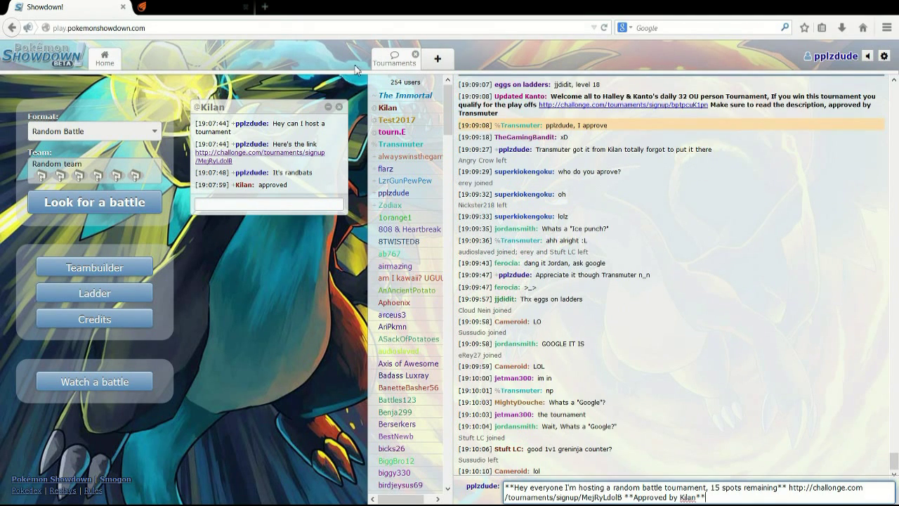
Switch to Challonge and open the Randbats sign-up page separately to check its address and the filled slots.
left_click(186, 7)
left_click(190, 31)
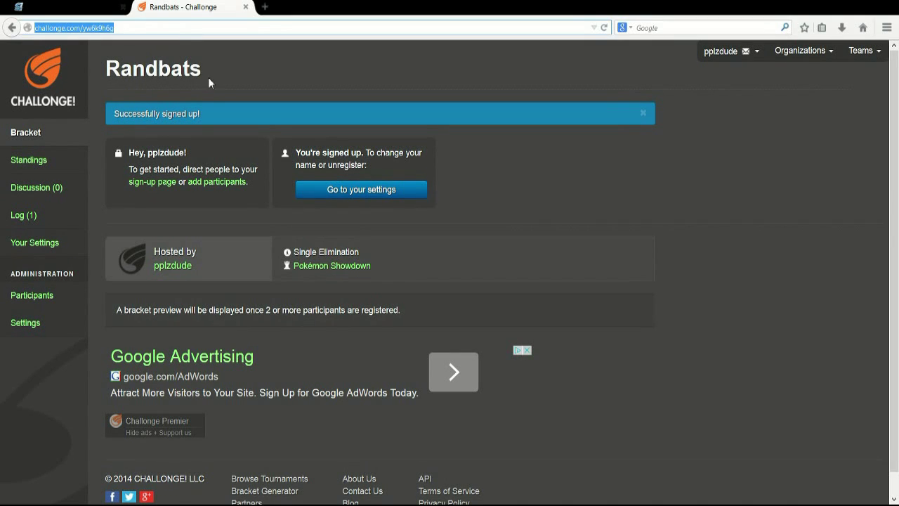
middle_click(169, 183)
left_click(261, 6)
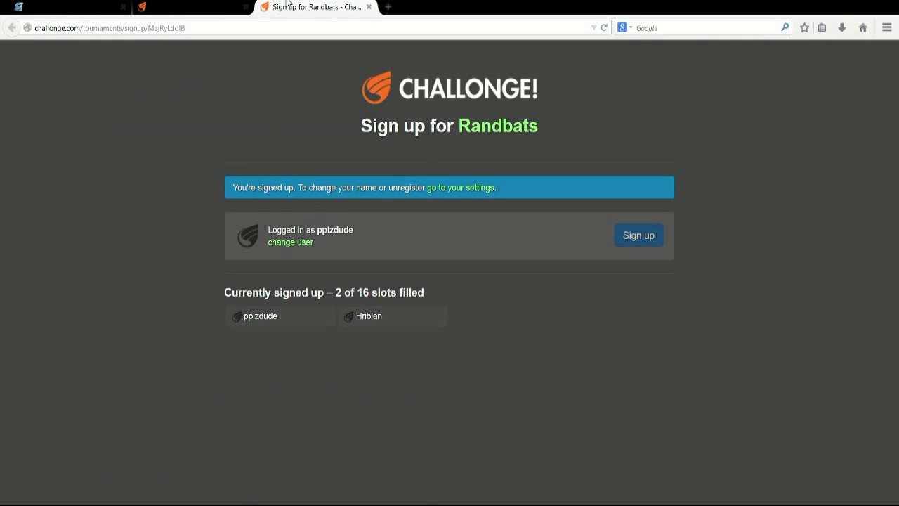
left_click(359, 28)
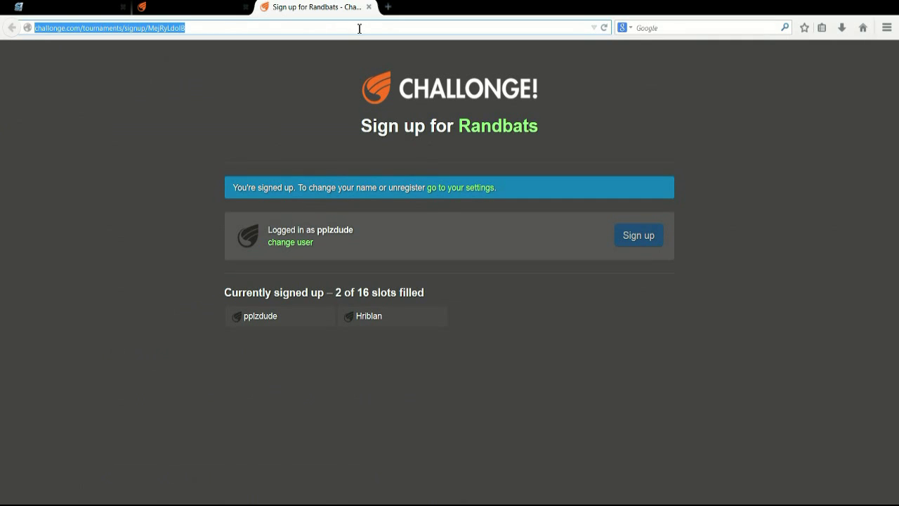
left_click(359, 28)
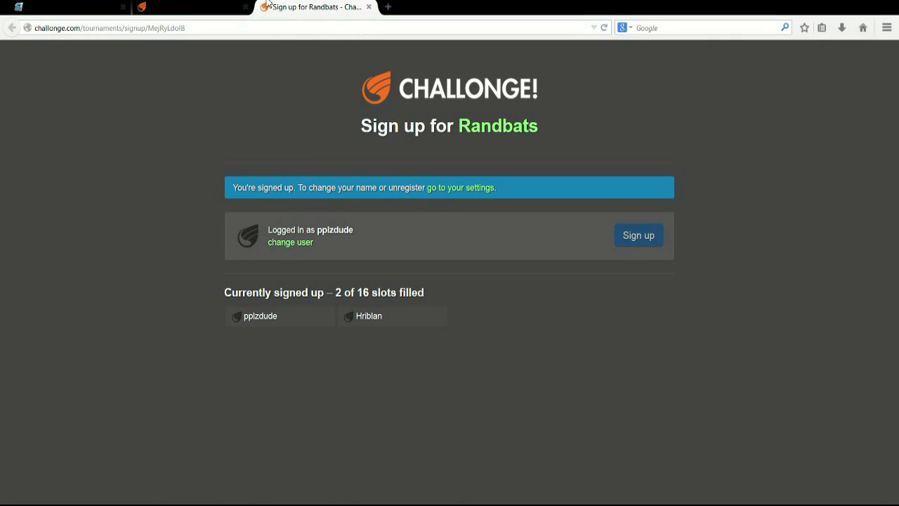
Switch back to Pokémon Showdown, post the recalled announcement in the Tournaments room, and close the moderator's private chat.
left_click(63, 7)
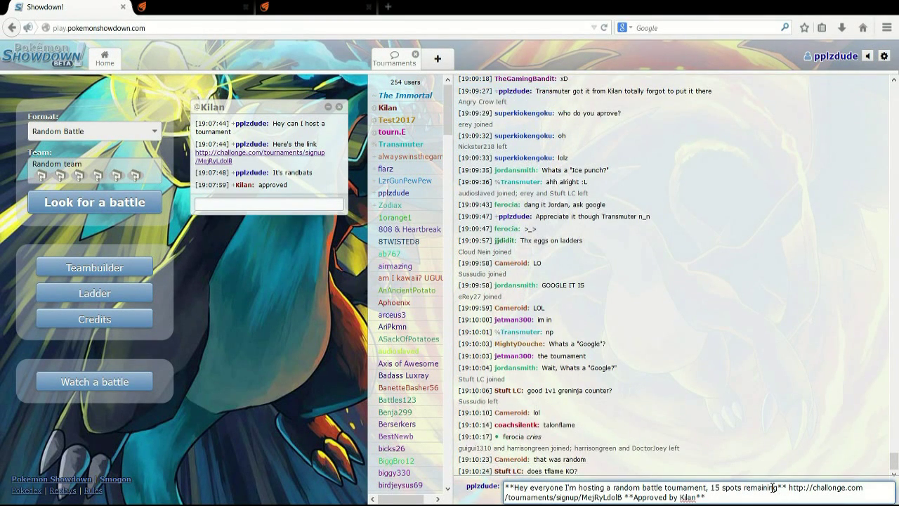
key("Return")
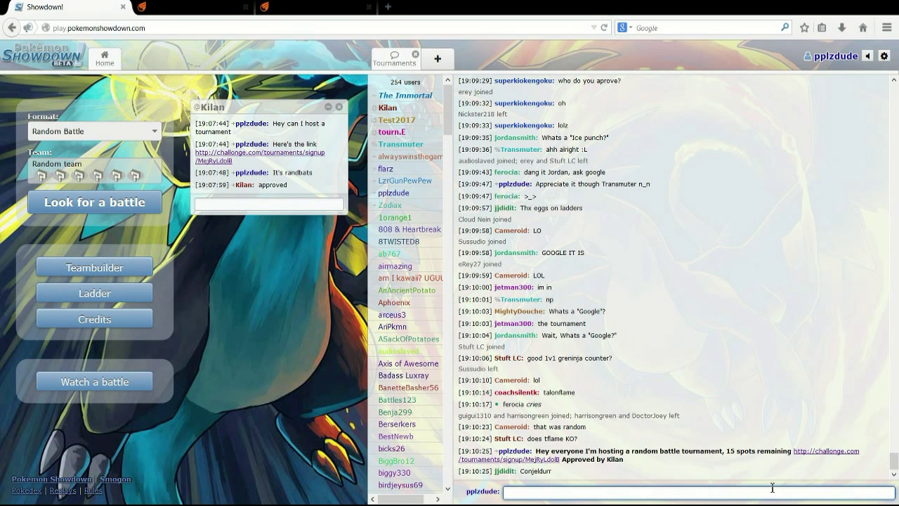
left_click(321, 202)
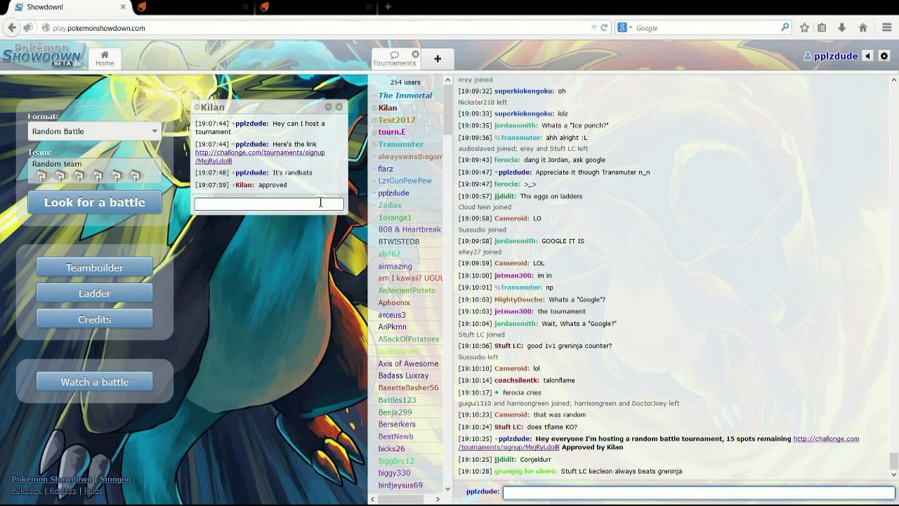
left_click(338, 107)
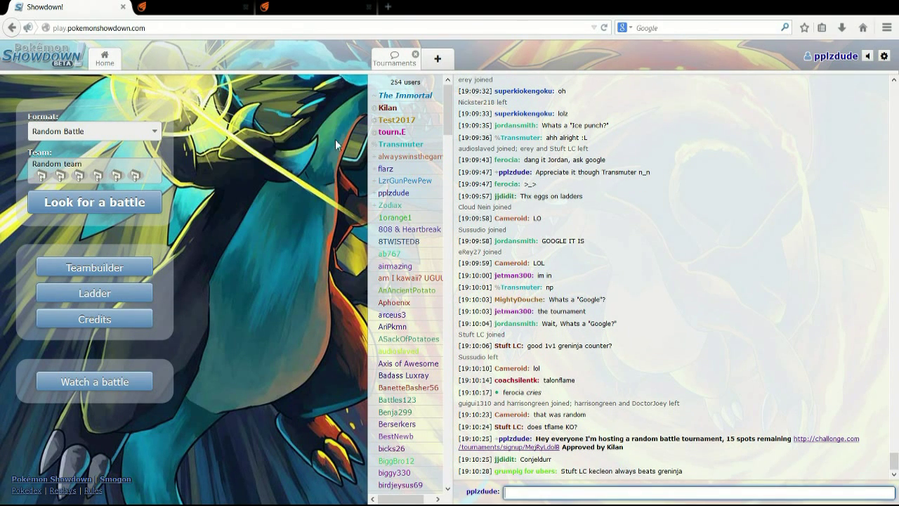